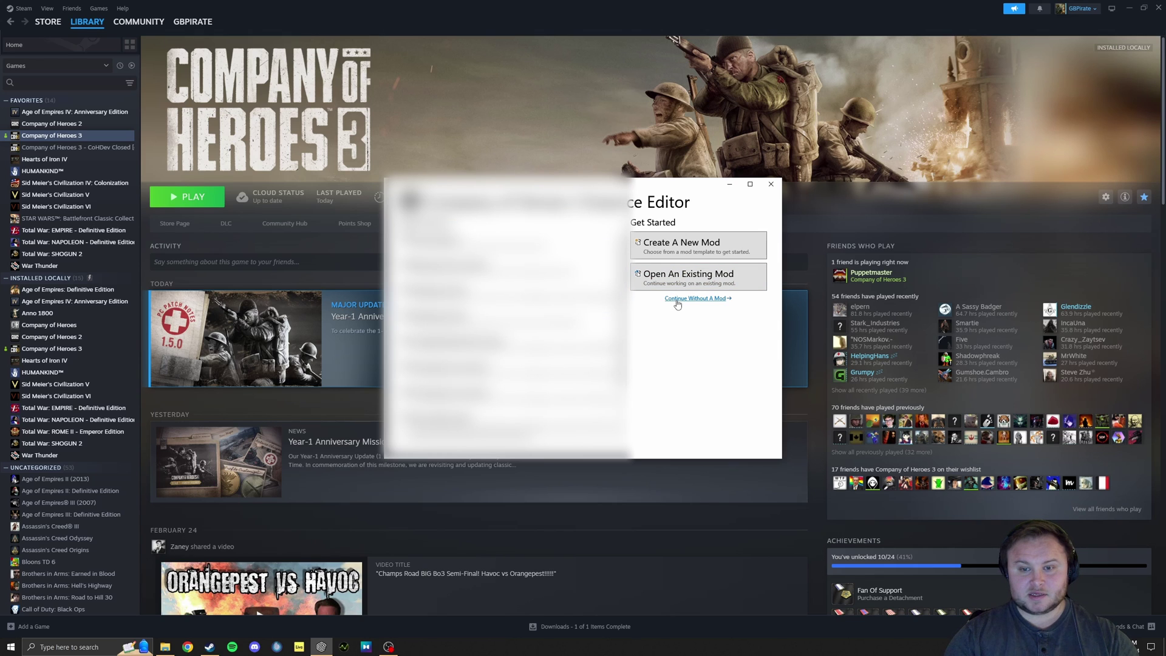
# Continue into the Essence Editor without a mod
pyautogui.click(678, 300)
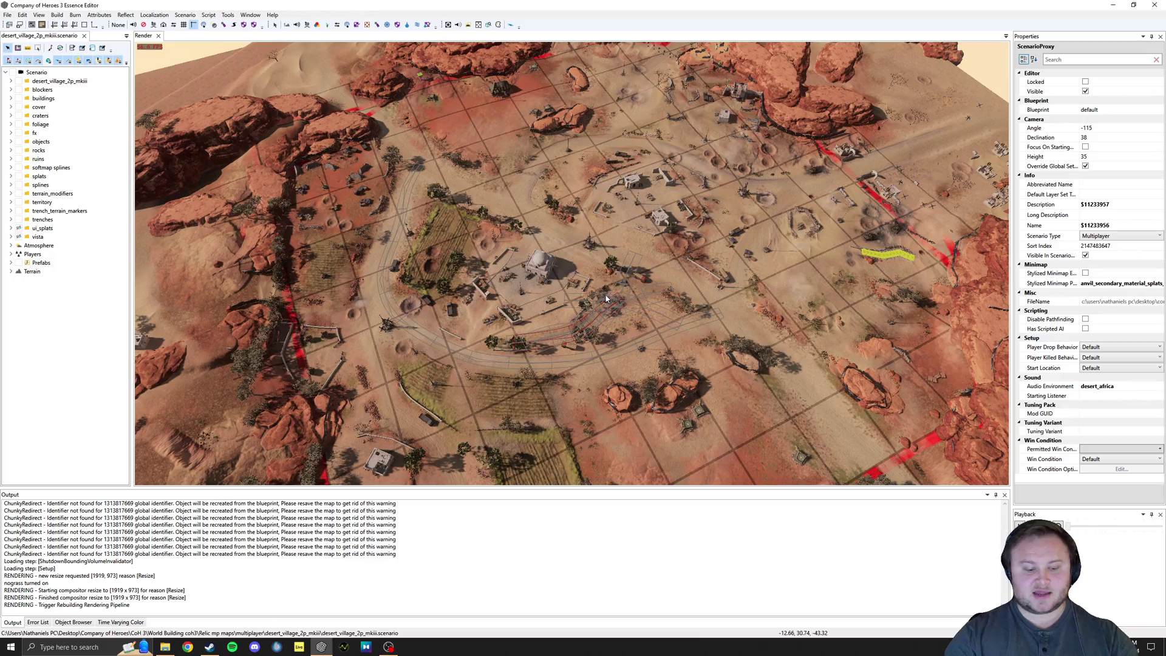
# Look over the village centre of the desert_village_2p_mkiii map from several angles
pyautogui.moveTo(598, 282); pyautogui.dragTo(625, 237, button='middle')
pyautogui.scroll(4, 606, 275)
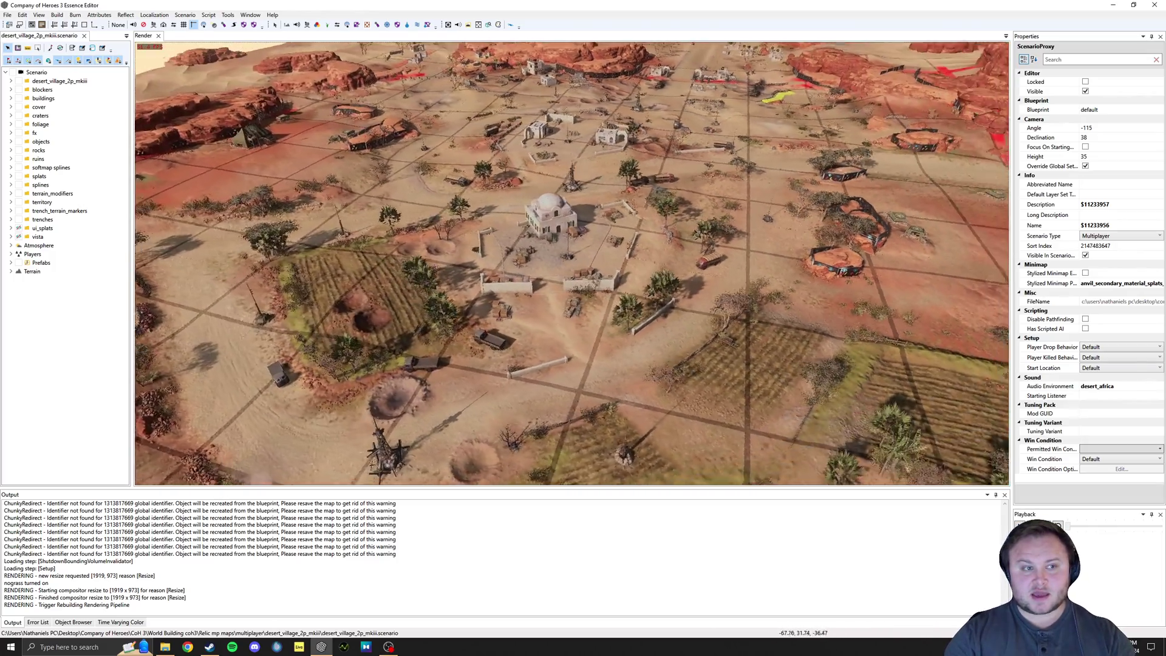
pyautogui.moveTo(606, 275); pyautogui.dragTo(565, 273, button='middle')
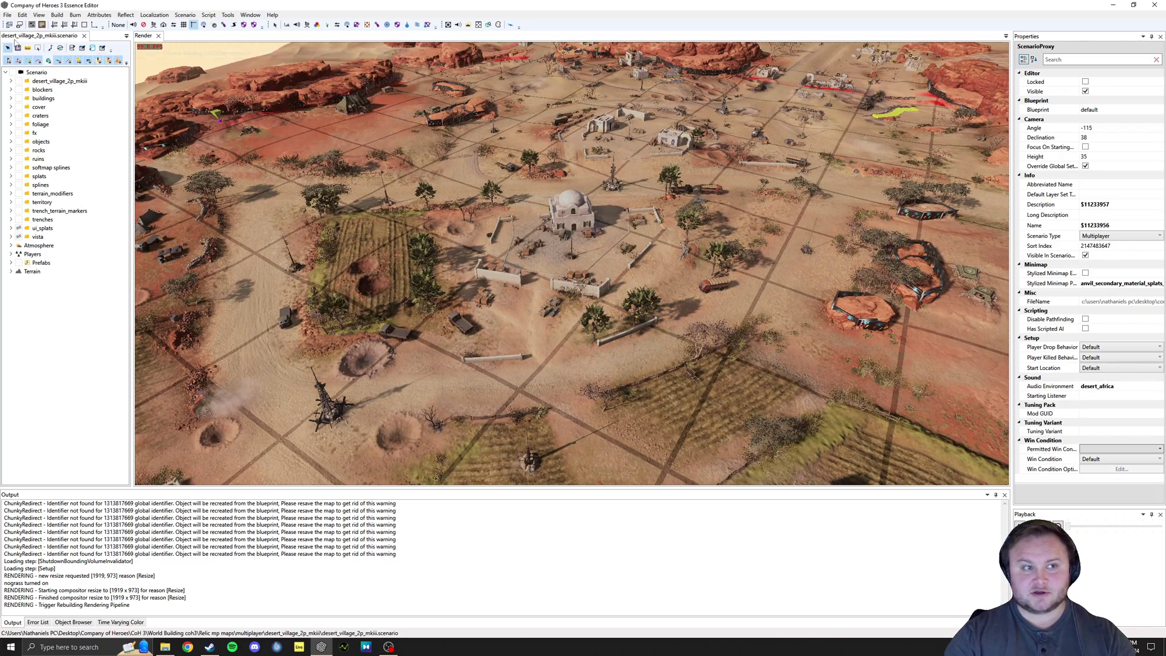
pyautogui.moveTo(641, 312)
pyautogui.mouseDown(button='middle')
pyautogui.moveTo(683, 312)
pyautogui.moveTo(657, 311)
pyautogui.mouseUp(button='middle')
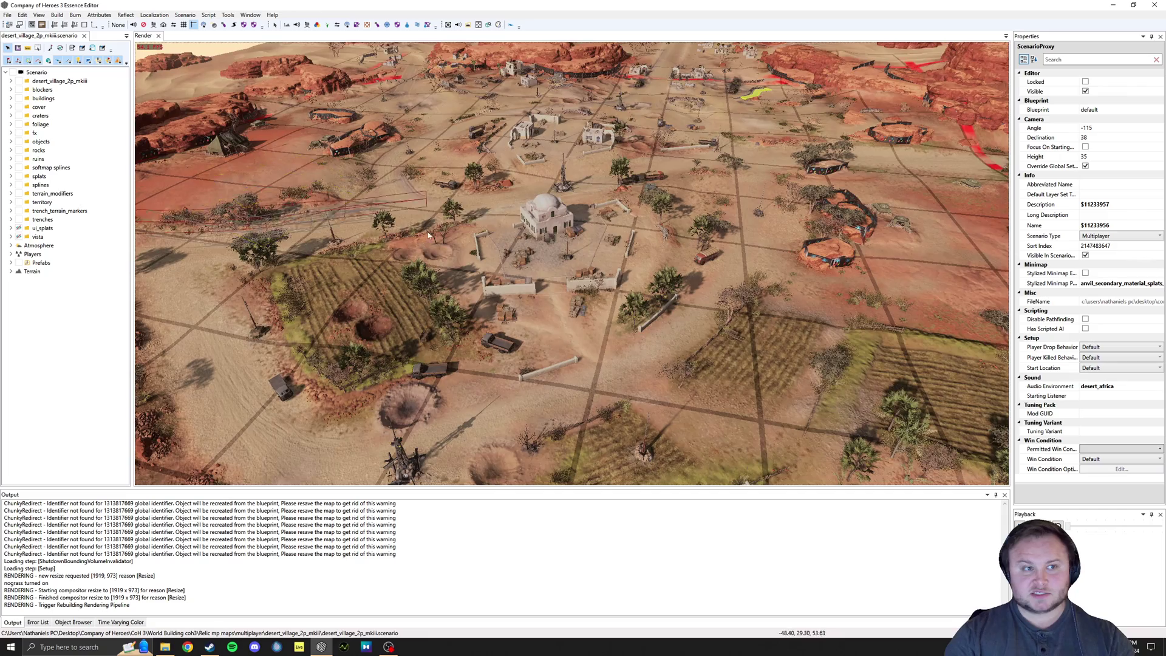
pyautogui.scroll(-3, 417, 230)
pyautogui.moveTo(418, 229)
pyautogui.mouseDown(button='middle')
pyautogui.moveTo(403, 230)
pyautogui.moveTo(422, 230)
pyautogui.mouseUp(button='middle')
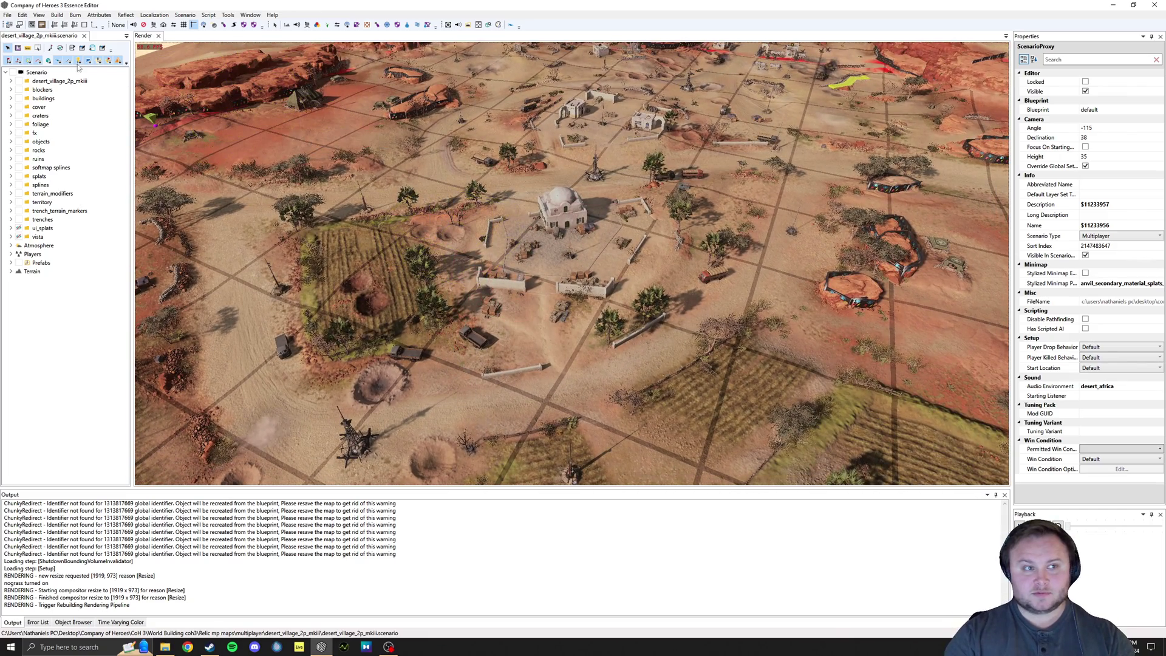
# Start opening a file and browse to D:\SteamLibrary\steamapps\common\Company of Heroes 3\anvil\archives
pyautogui.click(8, 16)
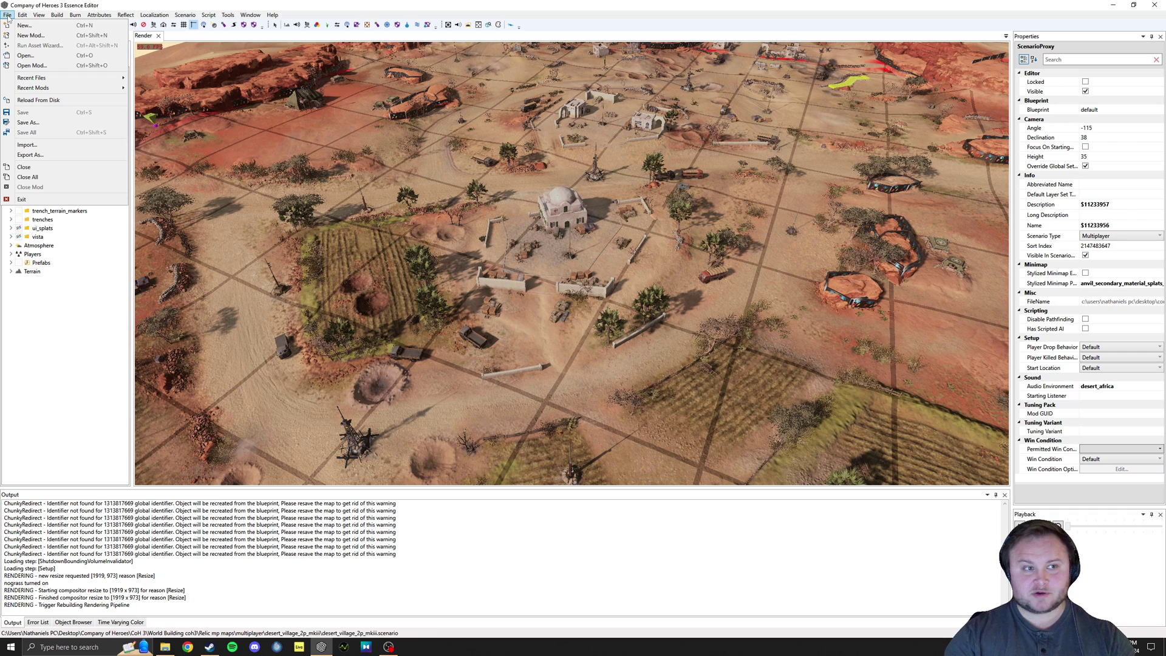
pyautogui.click(24, 56)
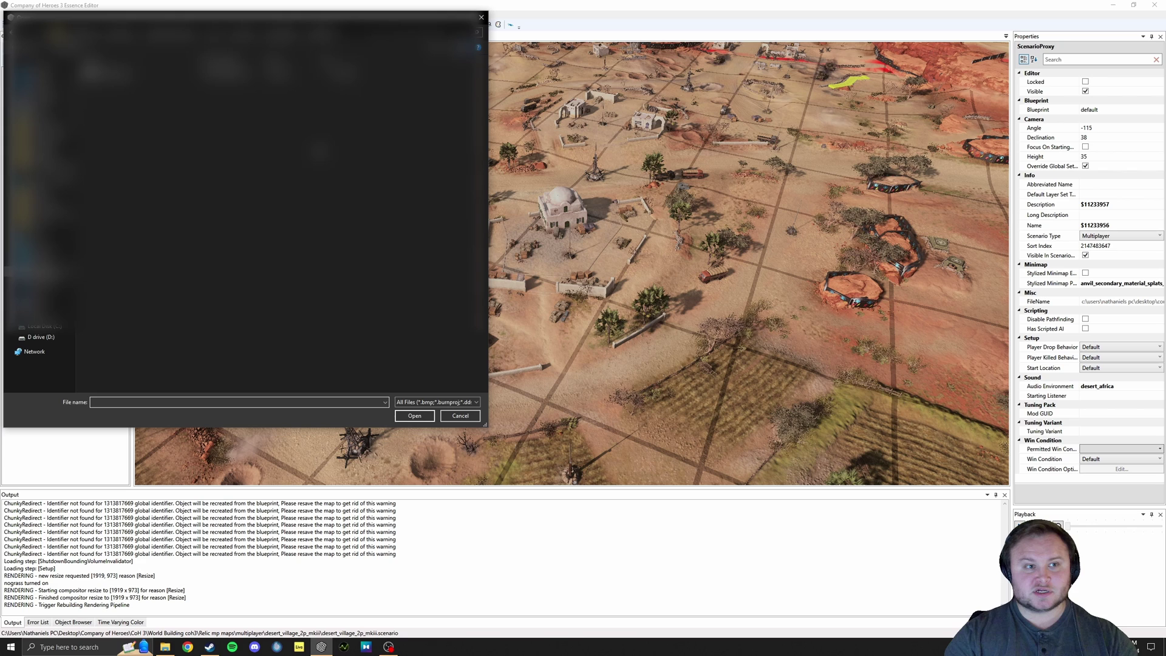
pyautogui.click(41, 337)
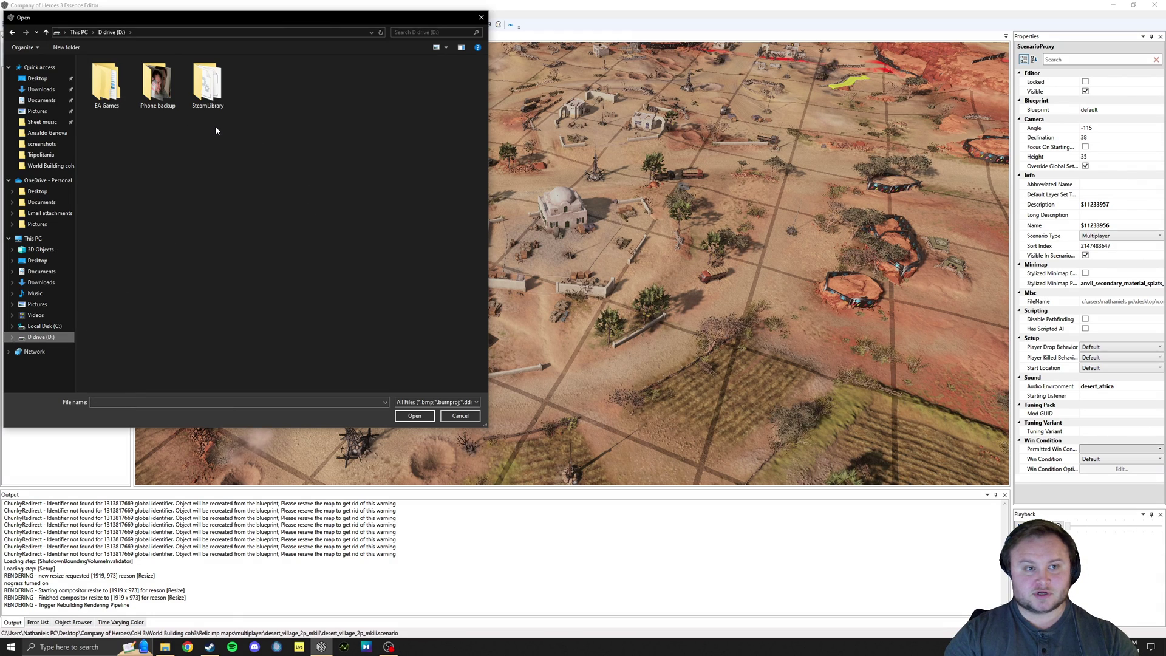
pyautogui.doubleClick(209, 85)
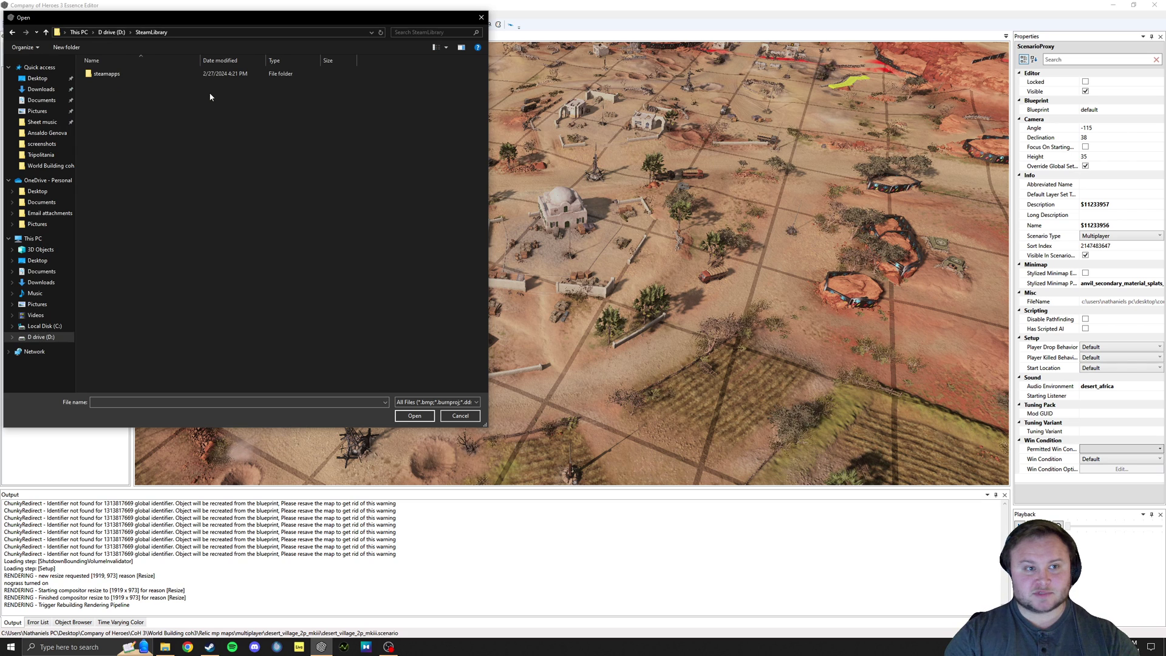
pyautogui.doubleClick(108, 74)
pyautogui.doubleClick(128, 76)
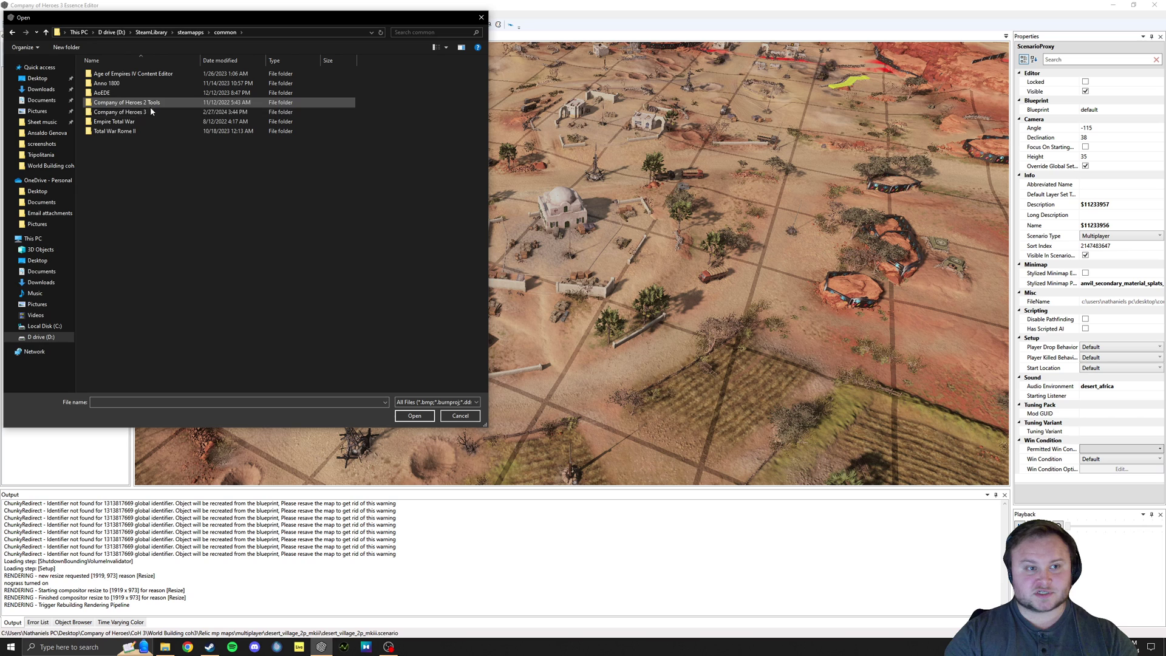
pyautogui.doubleClick(133, 111)
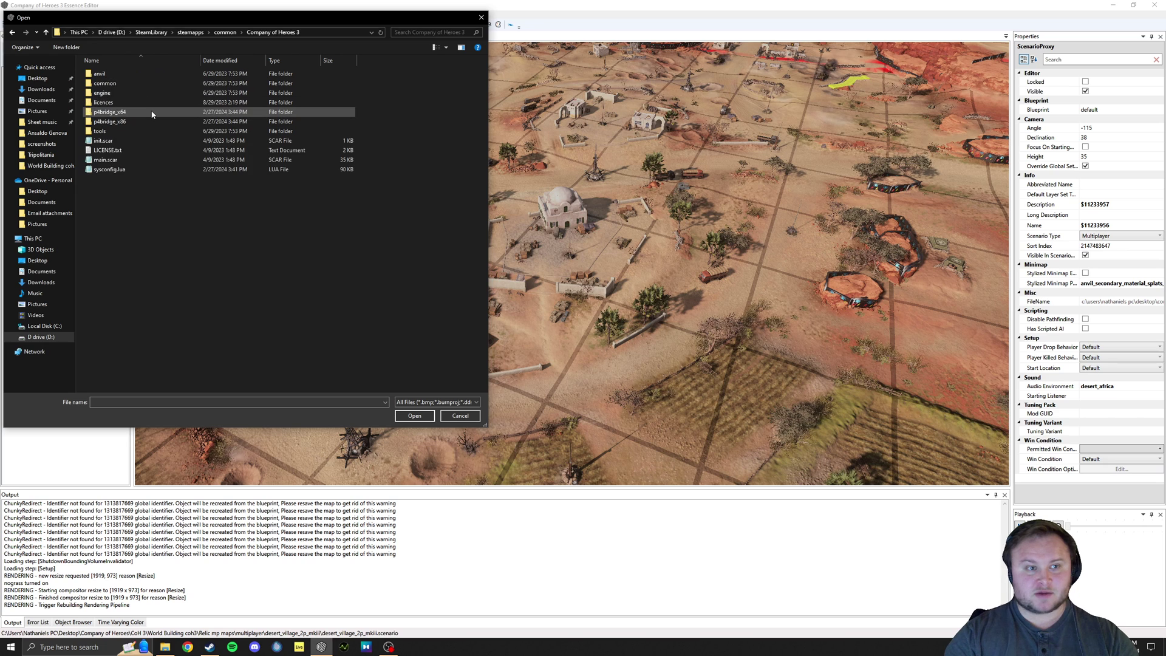
pyautogui.doubleClick(152, 76)
pyautogui.doubleClick(148, 75)
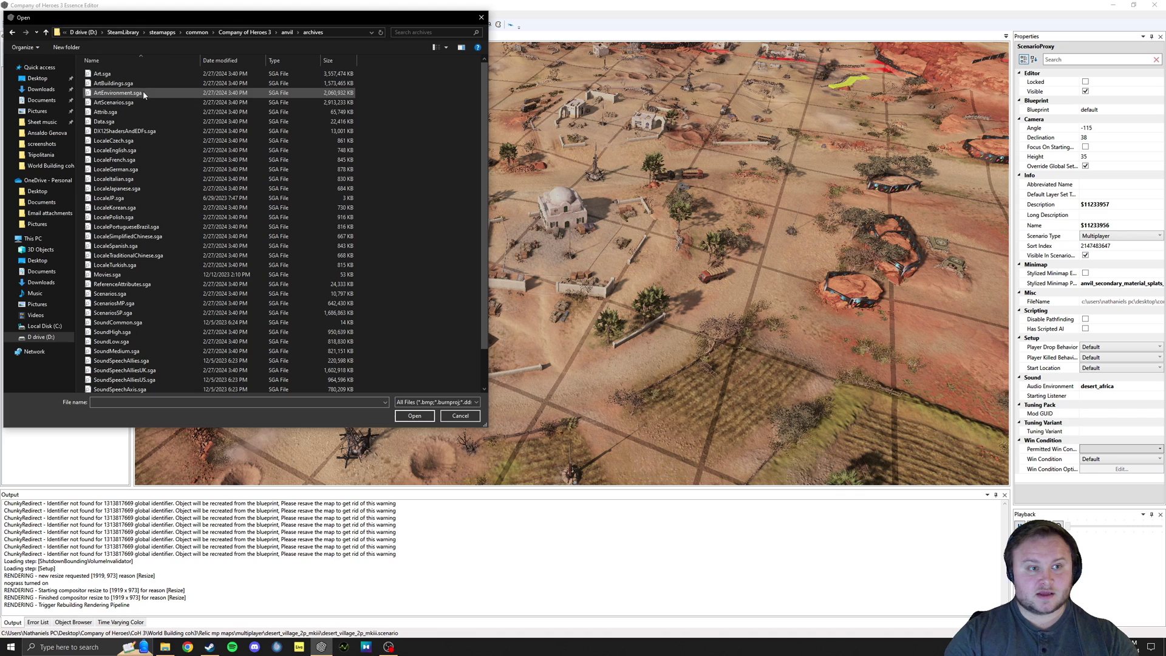
# Open the ScenariosMP.sga archive from the archives folder
pyautogui.moveTo(484, 90); pyautogui.dragTo(485, 124)
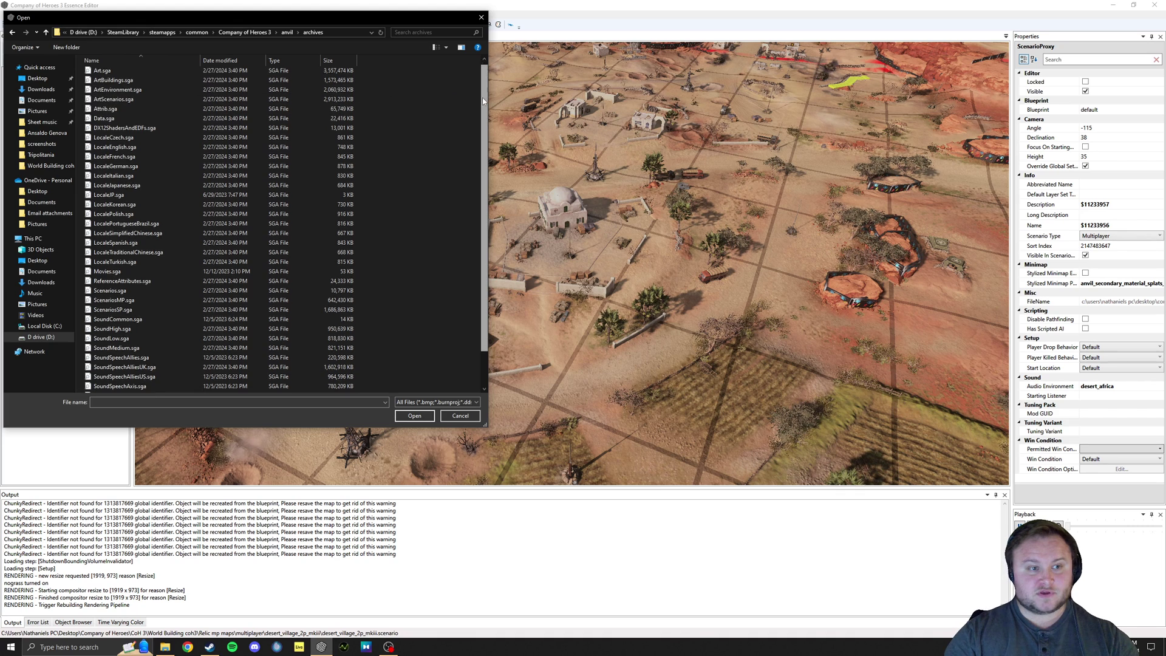
pyautogui.click(150, 255)
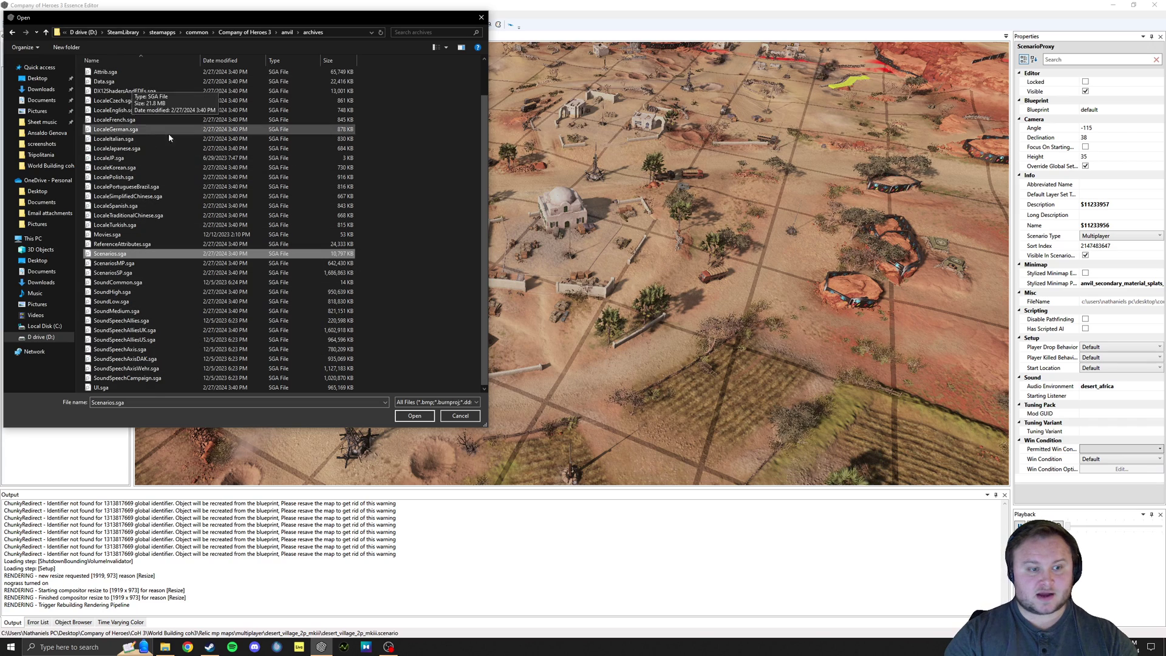
pyautogui.scroll(2, 173, 182)
pyautogui.scroll(-2, 174, 185)
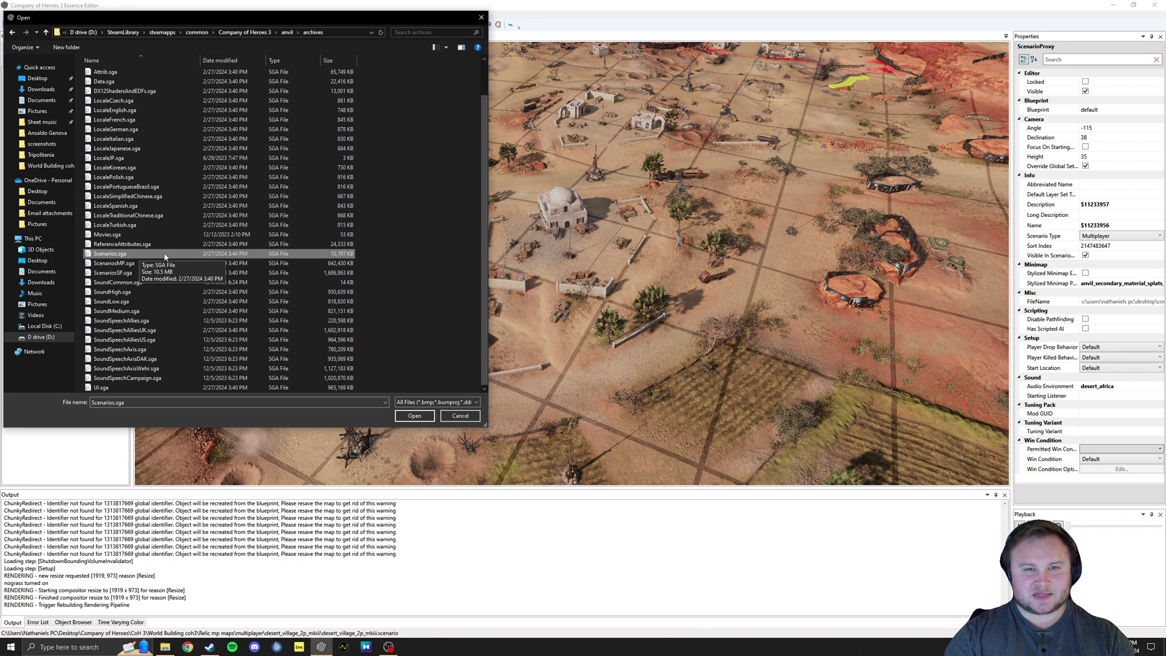
pyautogui.click(148, 266)
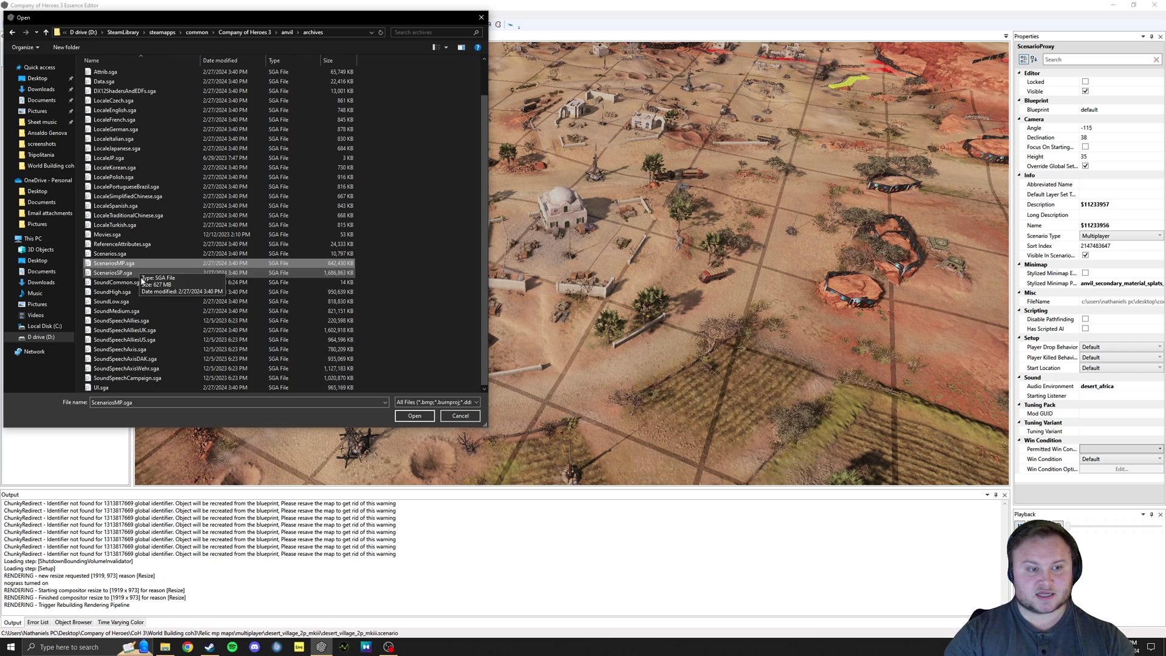
pyautogui.click(415, 415)
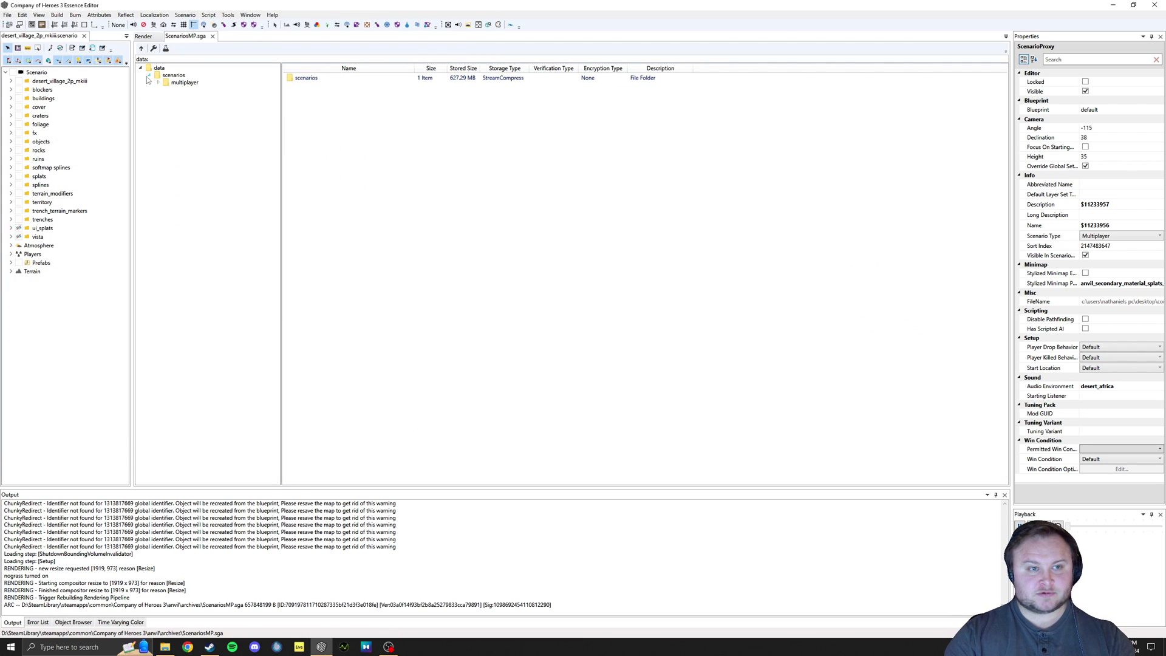
# Examine the archive's multiplayer folder and the contents of community\steppe_8p, returning to the multiplayer folder
pyautogui.click(165, 84)
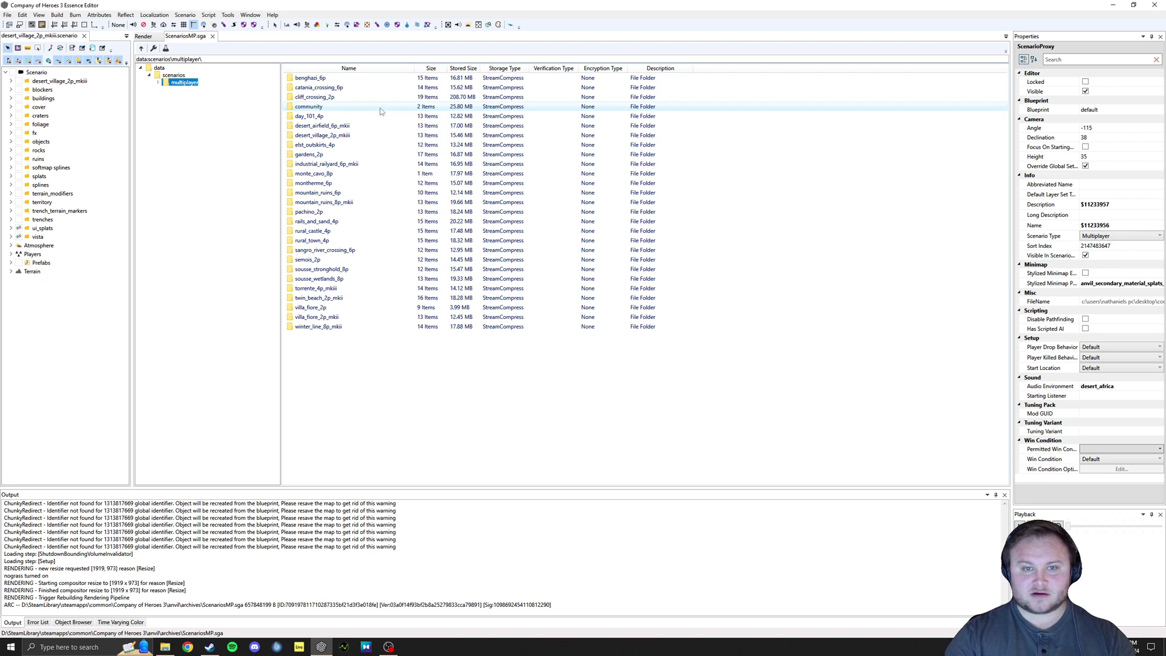
pyautogui.click(315, 108)
pyautogui.doubleClick(314, 109)
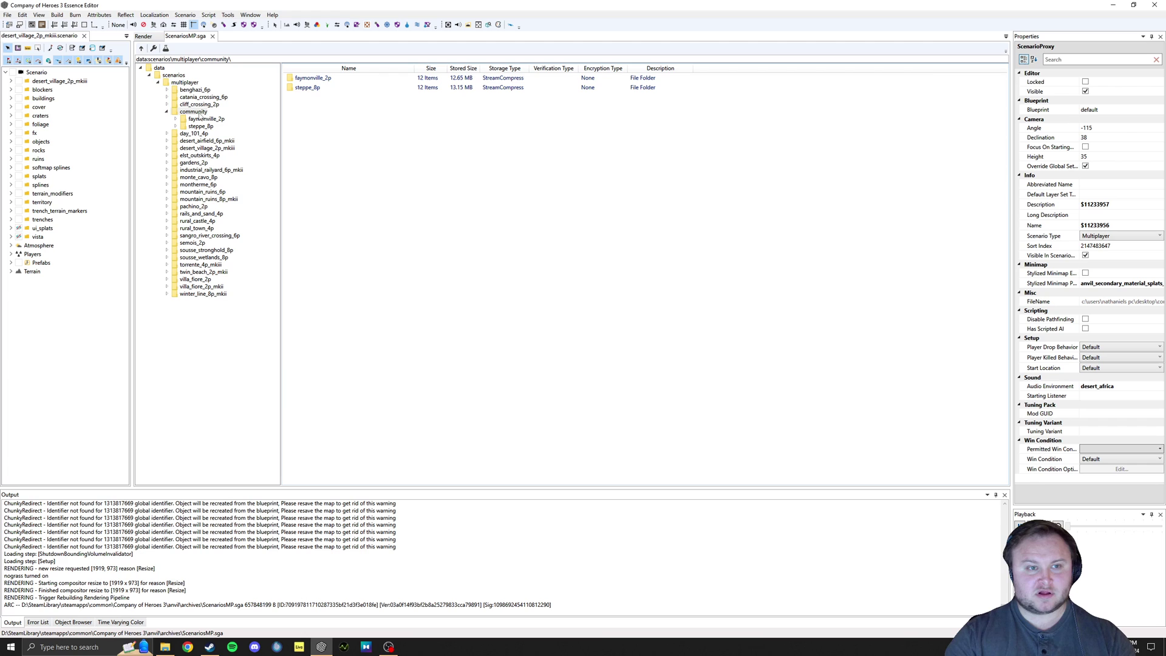
pyautogui.doubleClick(307, 87)
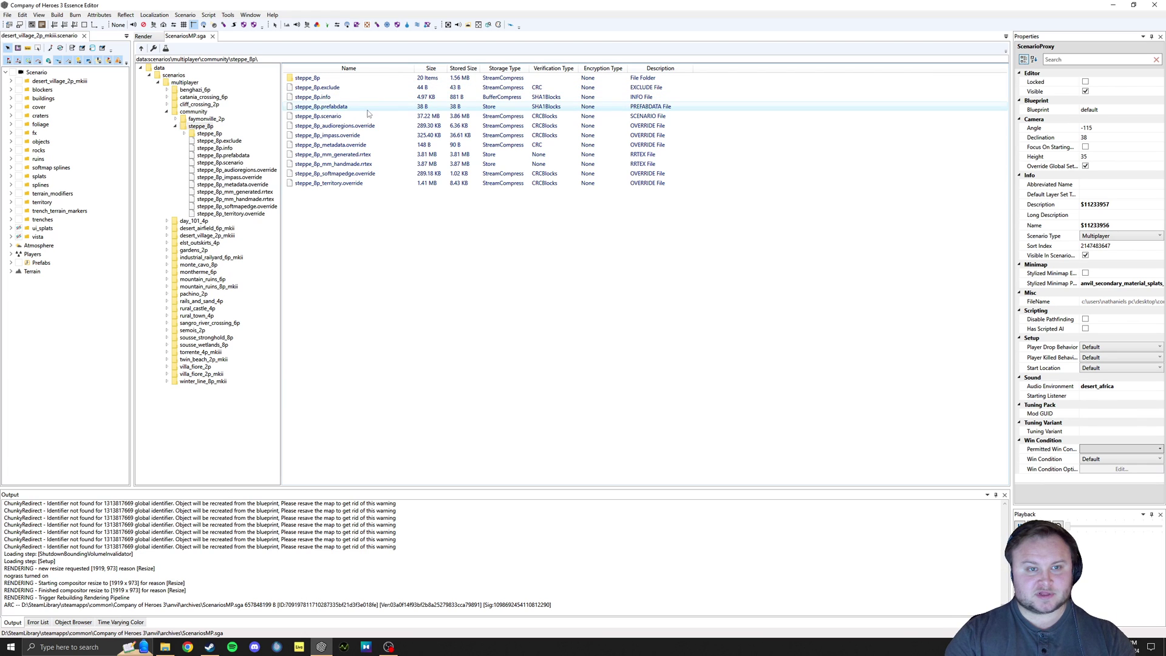
pyautogui.click(141, 49)
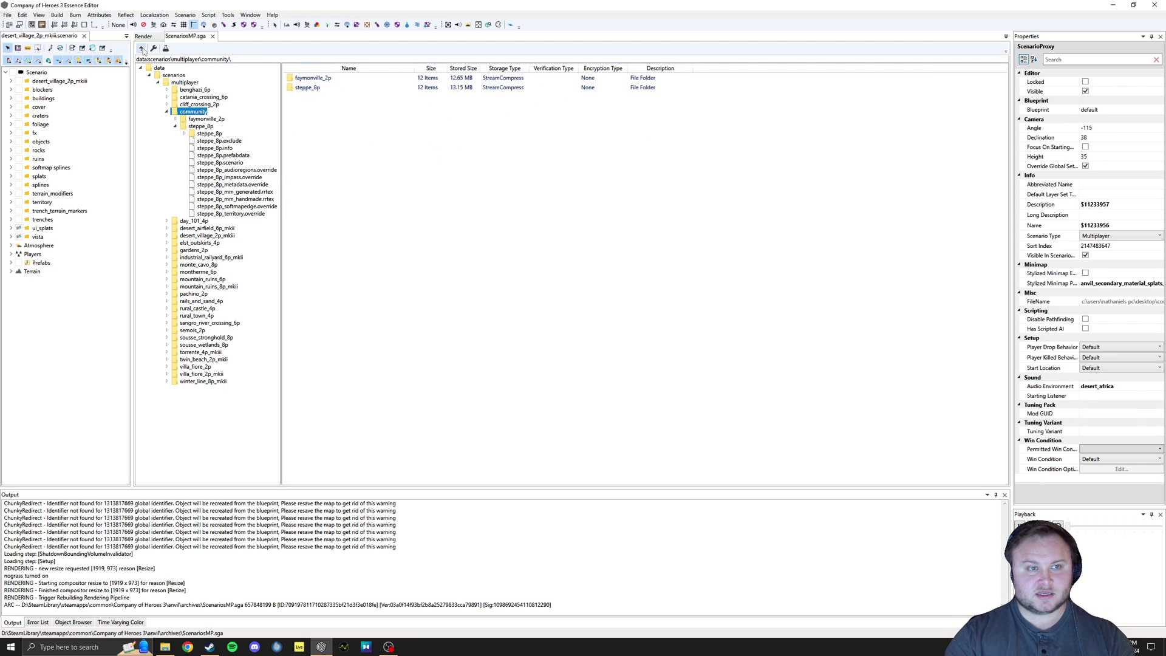
pyautogui.click(141, 48)
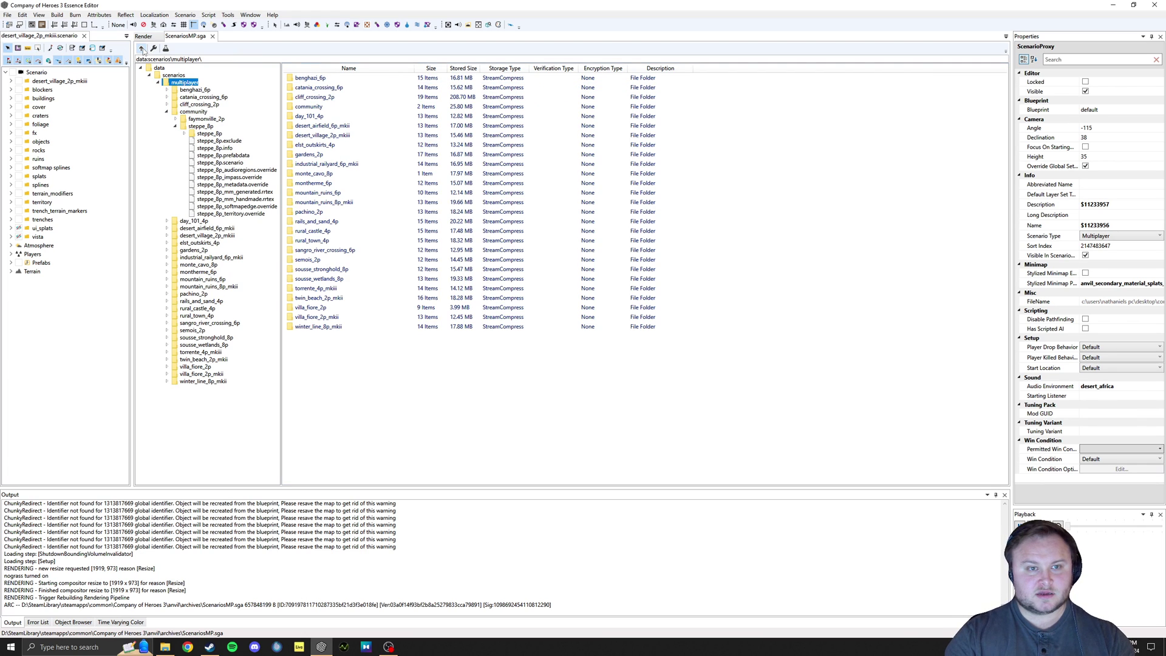
# Collapse the community folder and examine the files of desert_village_2p_mkiii and elst_outskirts_4p
pyautogui.click(167, 113)
pyautogui.click(199, 113)
pyautogui.click(204, 133)
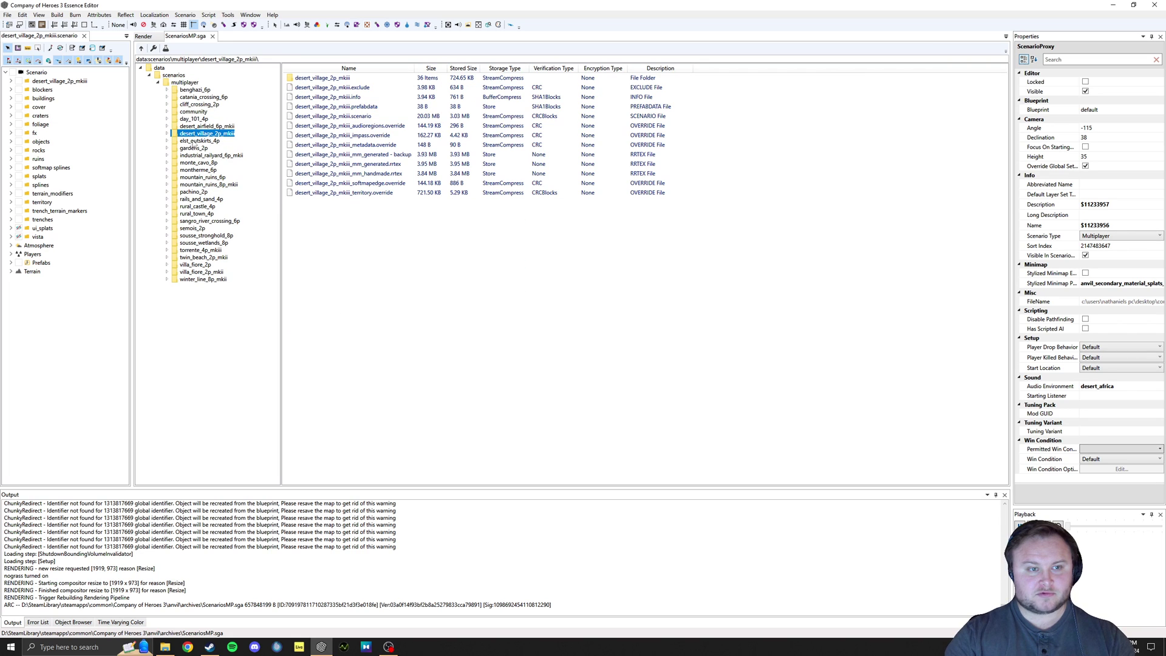
pyautogui.click(188, 140)
pyautogui.click(167, 140)
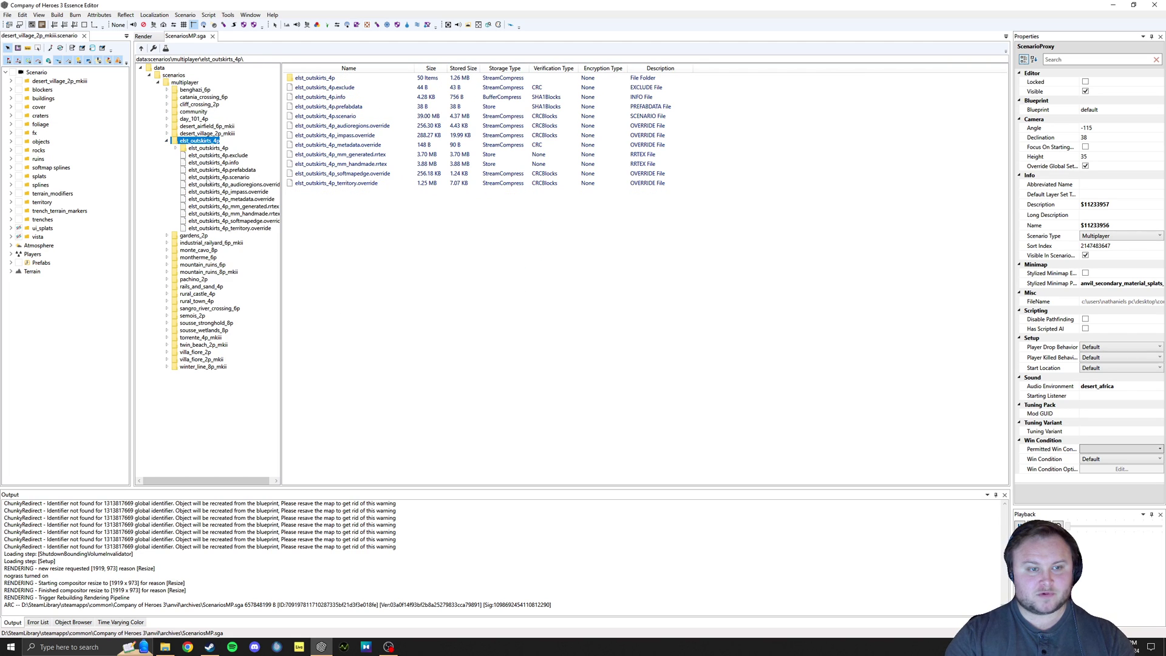
pyautogui.click(167, 141)
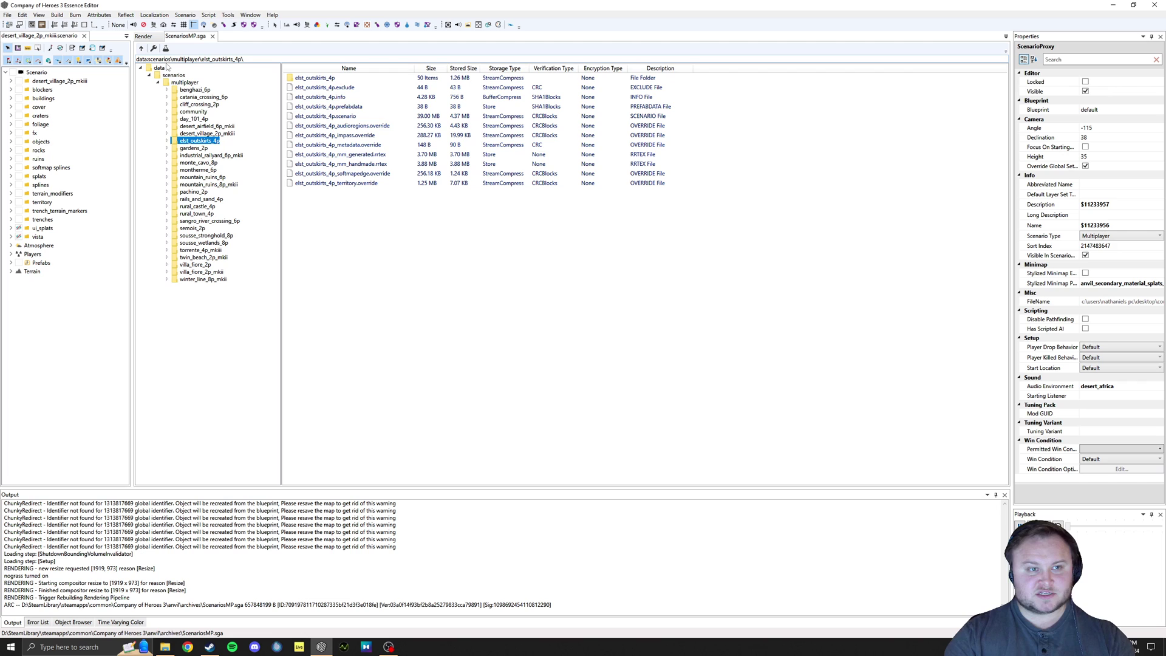
# Extract the archive's scenarios folder to the Desktop
pyautogui.click(175, 75)
pyautogui.rightClick(177, 75)
pyautogui.click(170, 76)
pyautogui.rightClick(178, 76)
pyautogui.click(201, 82)
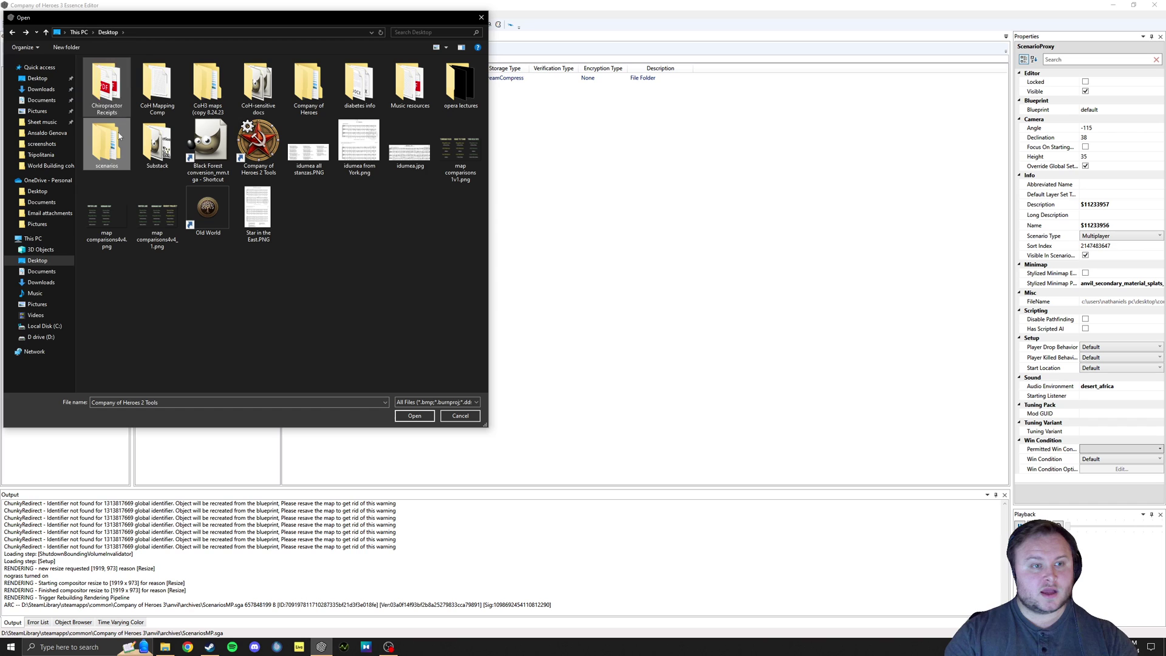
# Open winter_line_8p_mkii.scenario from the extracted Desktop\scenarios\multiplayer\winter_line_8p_mkii folder
pyautogui.doubleClick(109, 143)
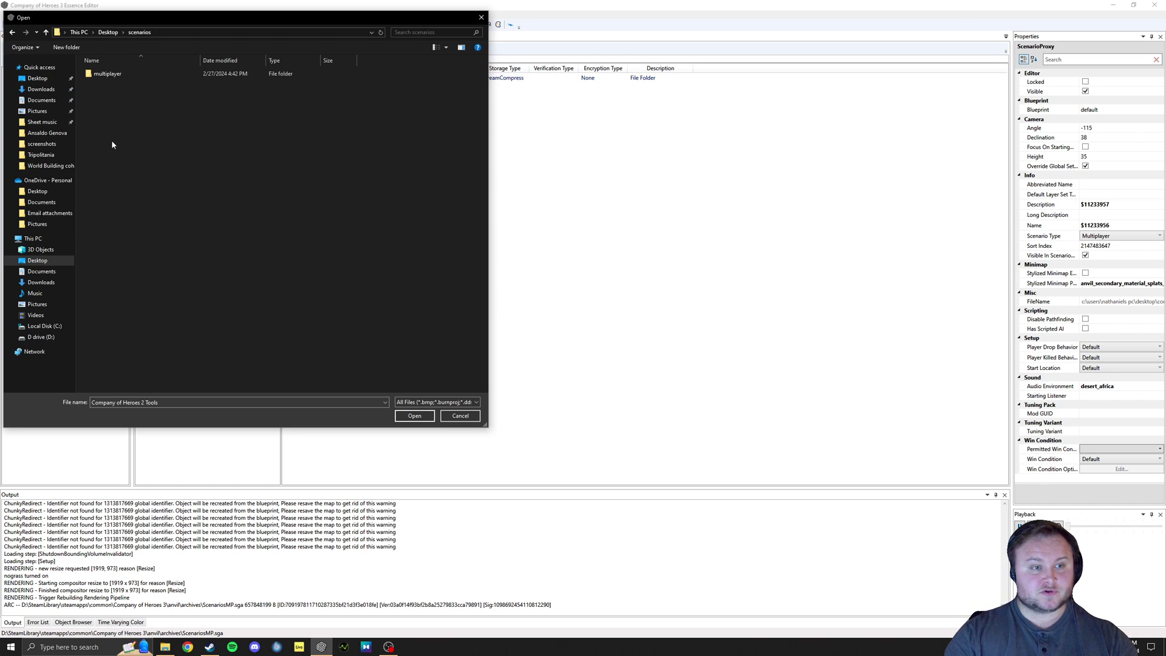
pyautogui.doubleClick(108, 75)
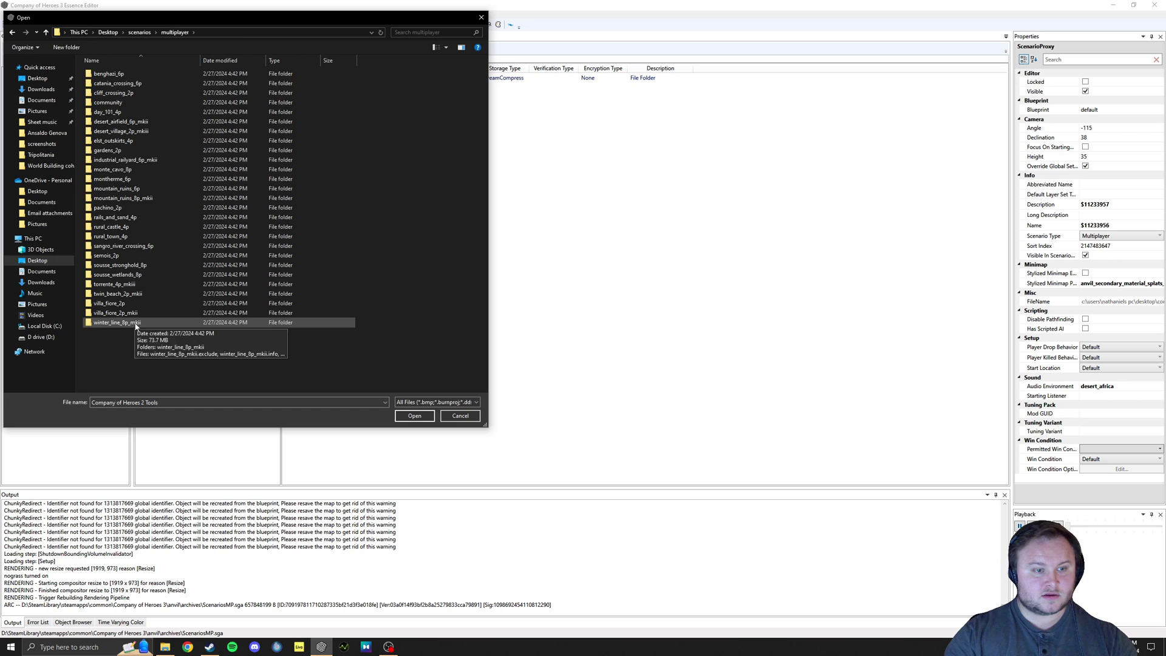
pyautogui.doubleClick(117, 322)
pyautogui.click(156, 113)
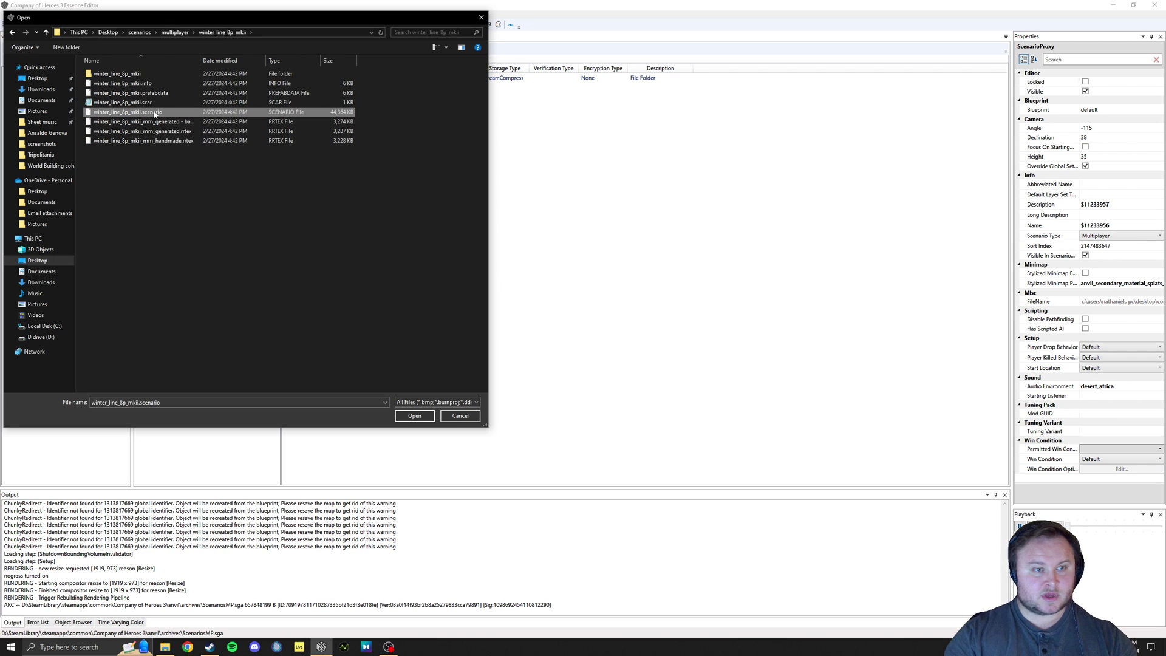
pyautogui.click(414, 416)
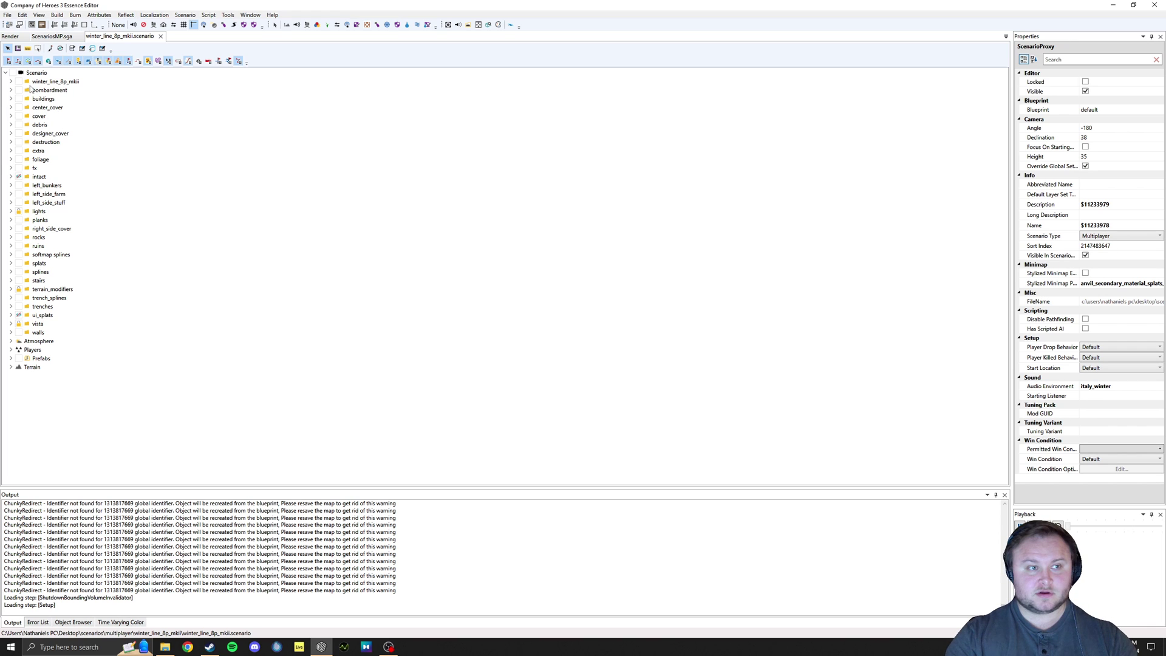
# Show the rendered winter_line_8p_mkii map and look over its terrain from farther out
pyautogui.click(9, 37)
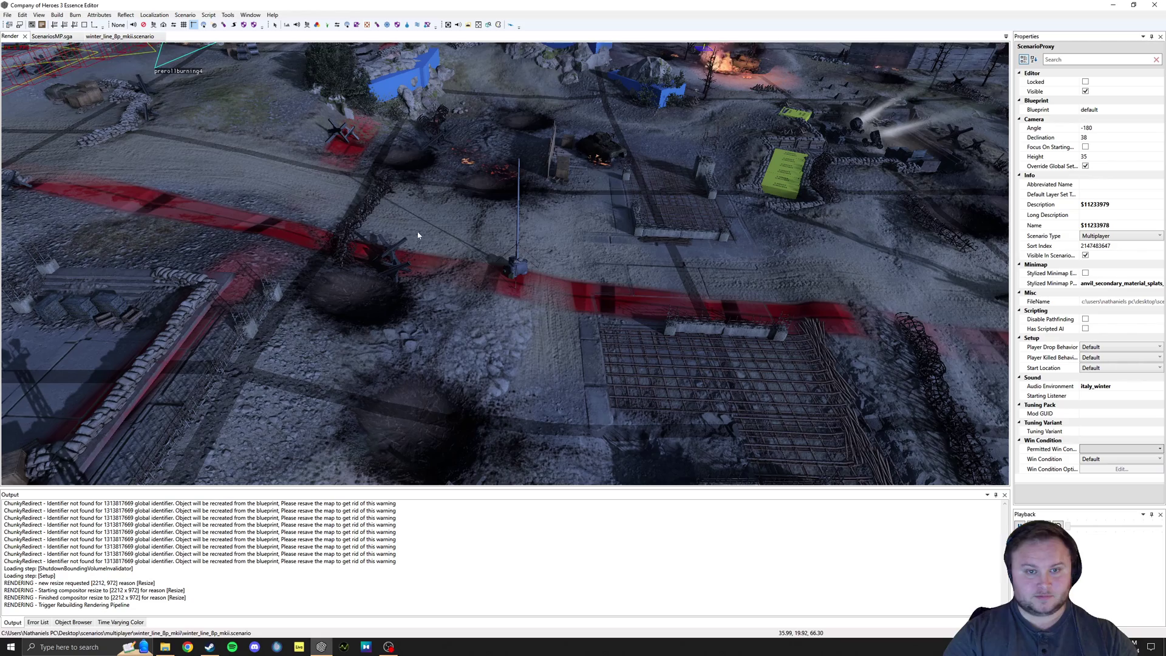
pyautogui.scroll(-5, 502, 276)
pyautogui.moveTo(502, 277); pyautogui.dragTo(528, 243, button='middle')
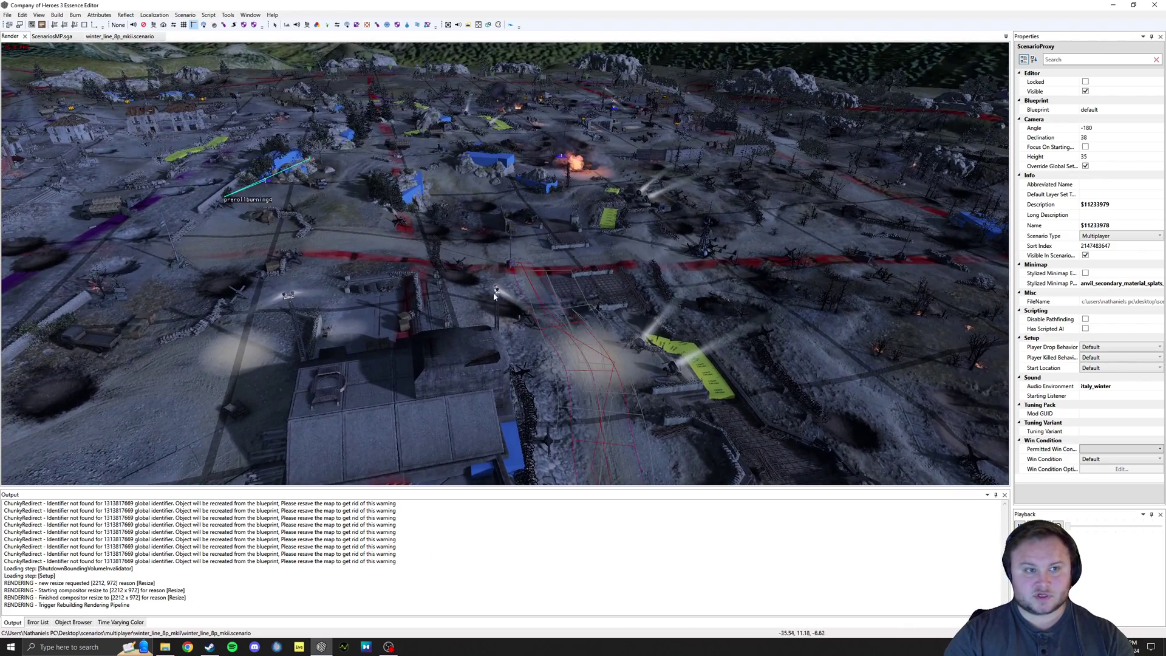
# Dock the winter_line_8p_mkii scenario tree beside the render view and narrow it to a slim column
pyautogui.click(120, 36)
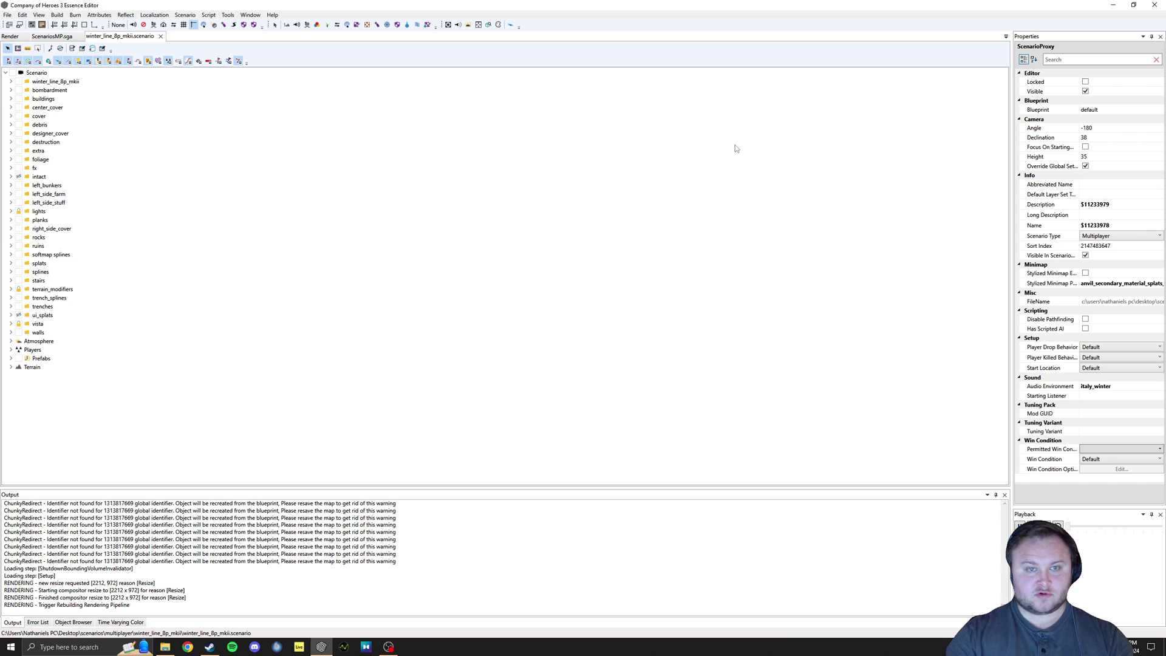
pyautogui.moveTo(99, 37); pyautogui.dragTo(493, 262)
pyautogui.moveTo(221, 120); pyautogui.dragTo(104, 122)
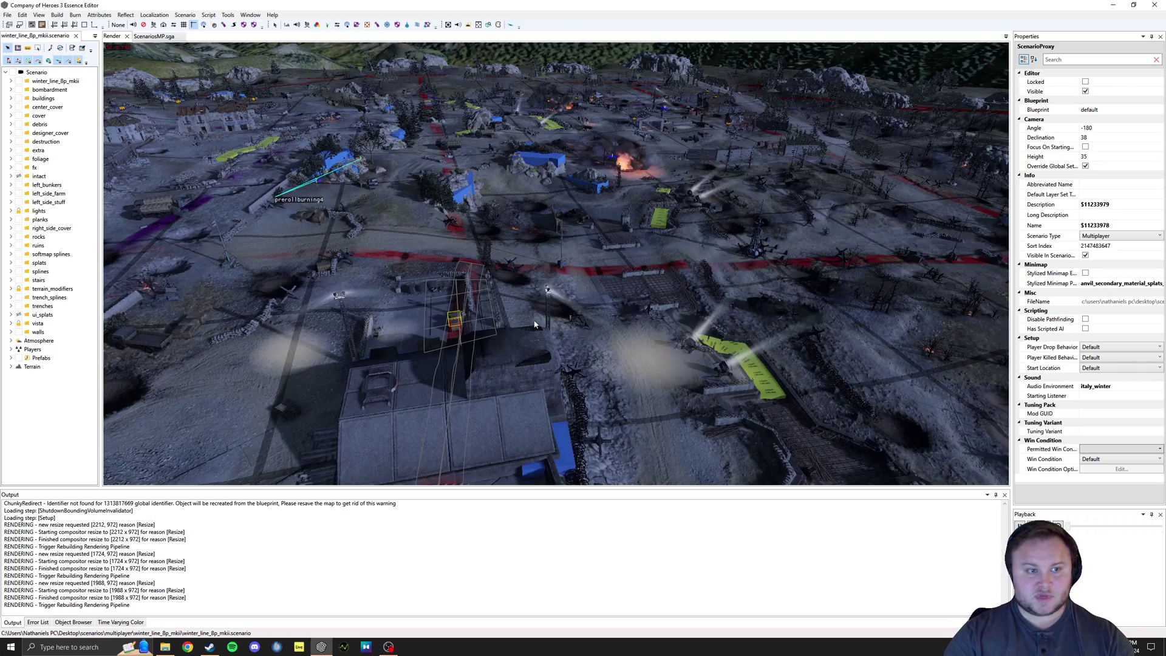
pyautogui.moveTo(539, 320); pyautogui.dragTo(420, 365, button='middle')
pyautogui.click(13, 72)
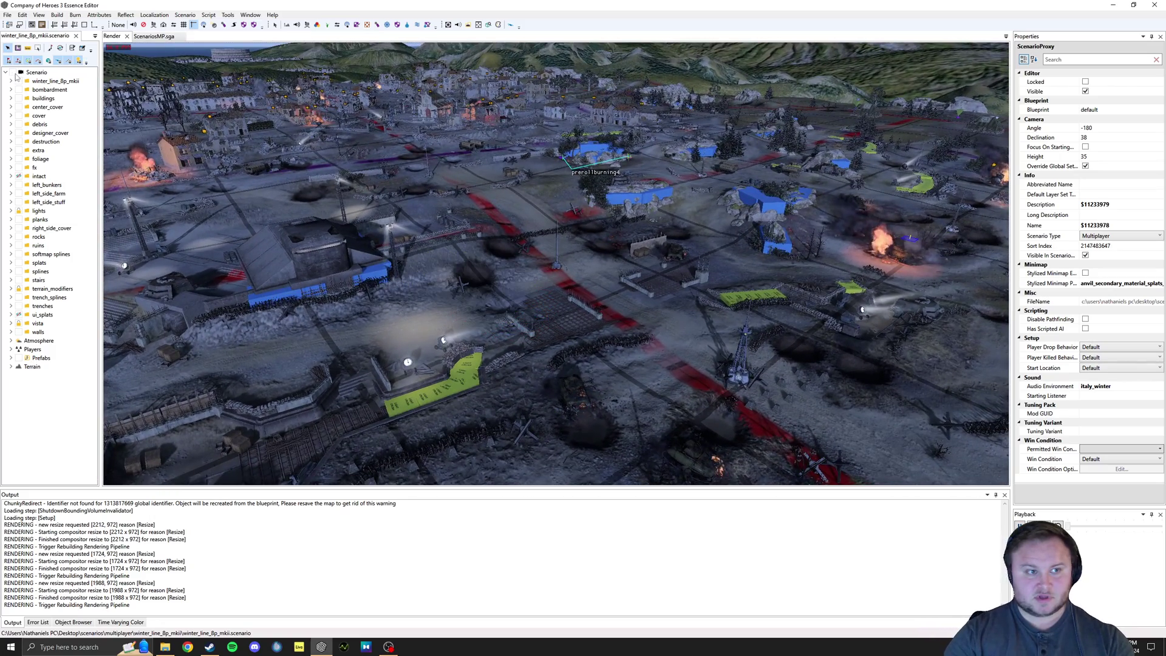
# Look over the winter_line_8p_mkii map across its battlefield, from the ruined town to the parked trucks and radio mast
pyautogui.moveTo(516, 309); pyautogui.dragTo(846, 362, button='middle')
pyautogui.moveTo(703, 282); pyautogui.dragTo(340, 286, button='middle')
pyautogui.moveTo(789, 275); pyautogui.dragTo(972, 389, button='middle')
pyautogui.moveTo(888, 286); pyautogui.dragTo(883, 450, button='middle')
pyautogui.moveTo(883, 322); pyautogui.dragTo(820, 352, button='middle')
pyautogui.moveTo(364, 273); pyautogui.dragTo(434, 379, button='middle')
pyautogui.moveTo(352, 196); pyautogui.dragTo(379, 197, button='middle')
pyautogui.moveTo(556, 296); pyautogui.dragTo(598, 261, button='middle')
pyautogui.scroll(5, 611, 244)
# Open the mod Winter Line 6 Aug.coh3mod from the Winter Line 6 Aug folder in Desktop\CoH3 maps (copy 8.24.23)\Official Map conversions
pyautogui.click(7, 15)
pyautogui.click(34, 65)
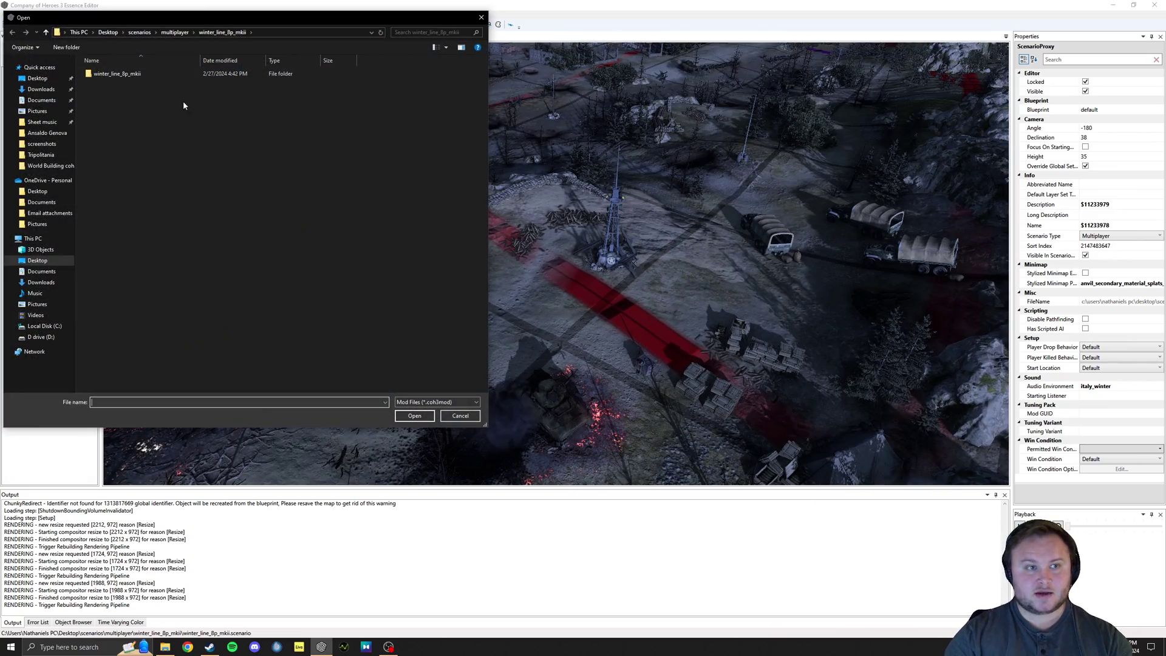
pyautogui.click(108, 32)
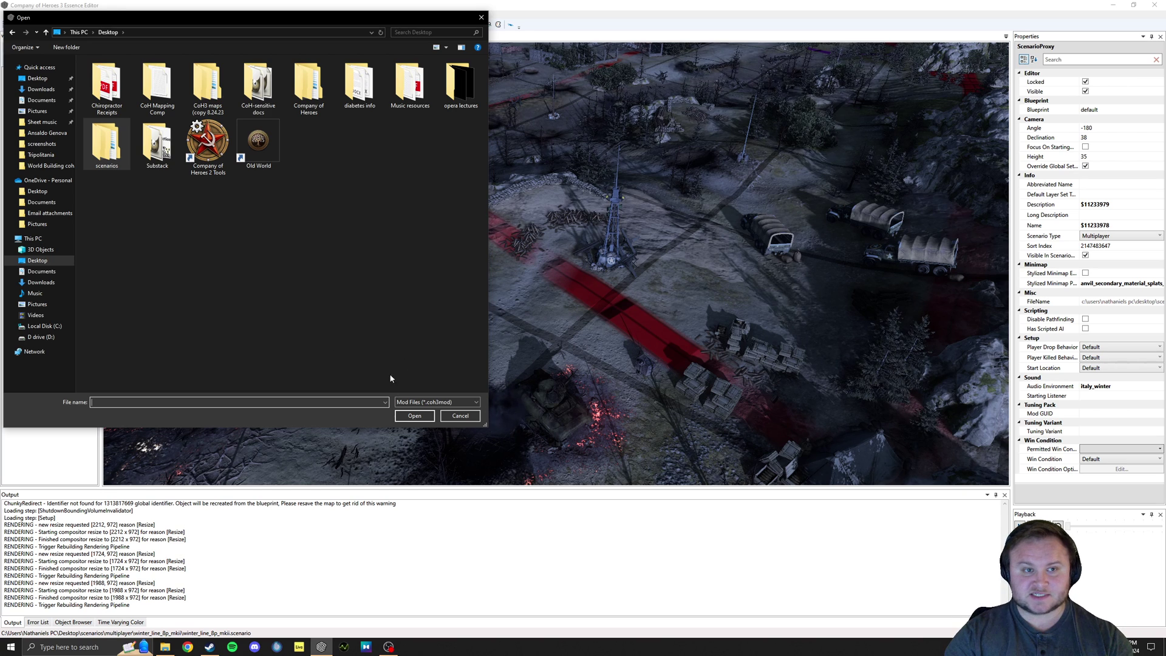
pyautogui.click(221, 95)
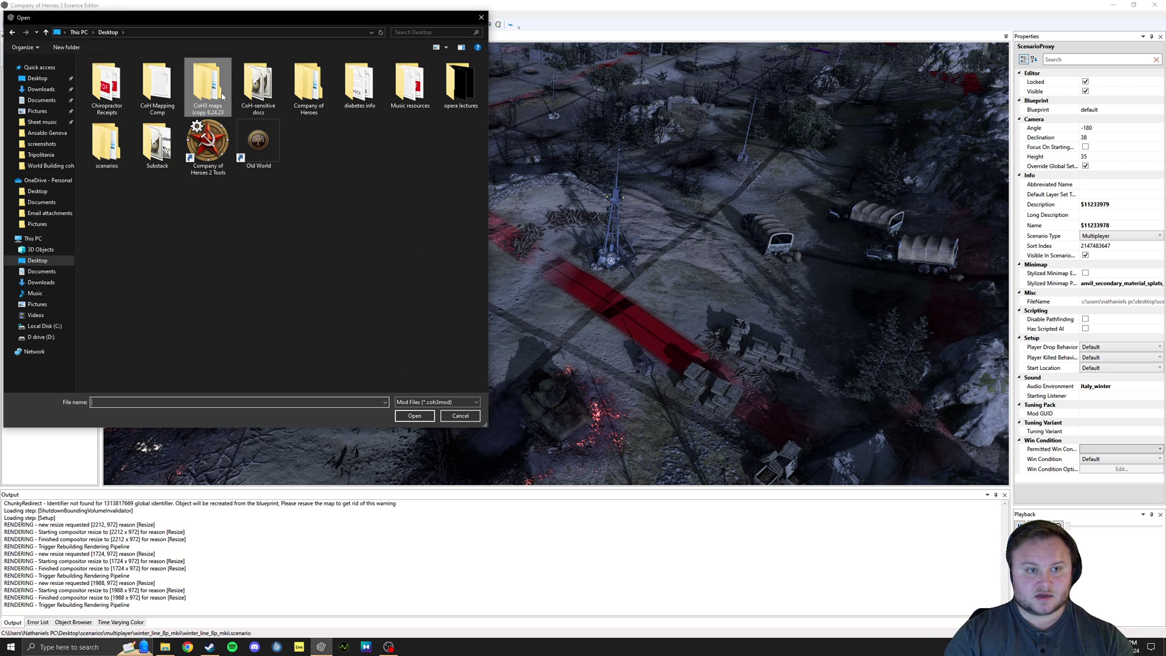
pyautogui.doubleClick(223, 95)
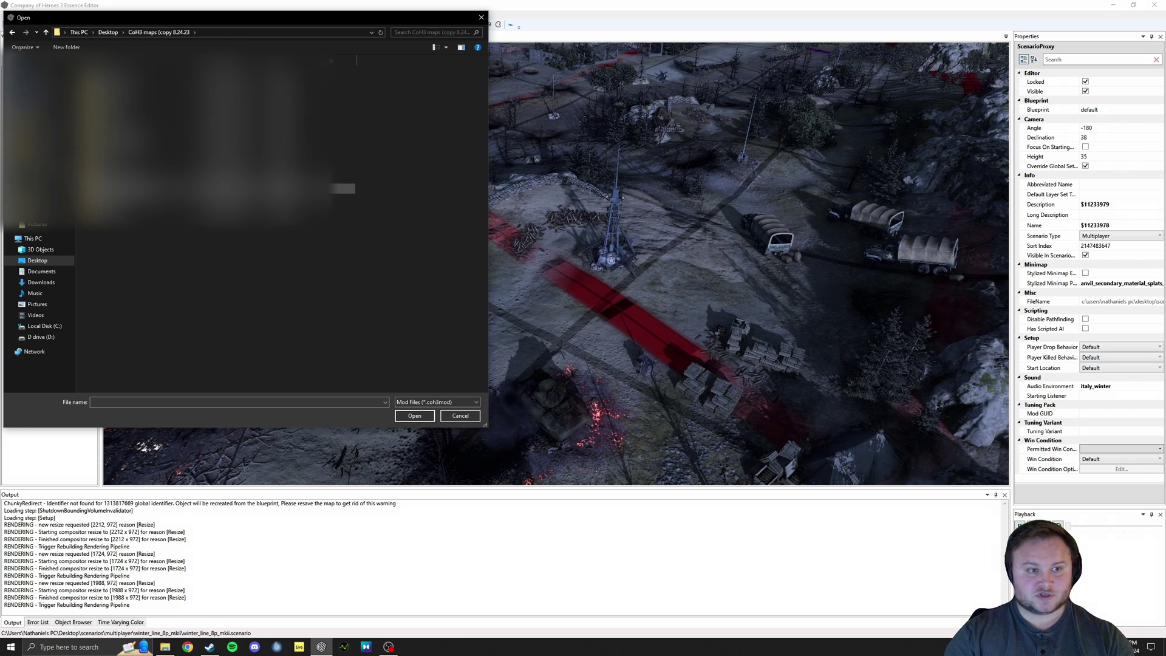
pyautogui.doubleClick(144, 183)
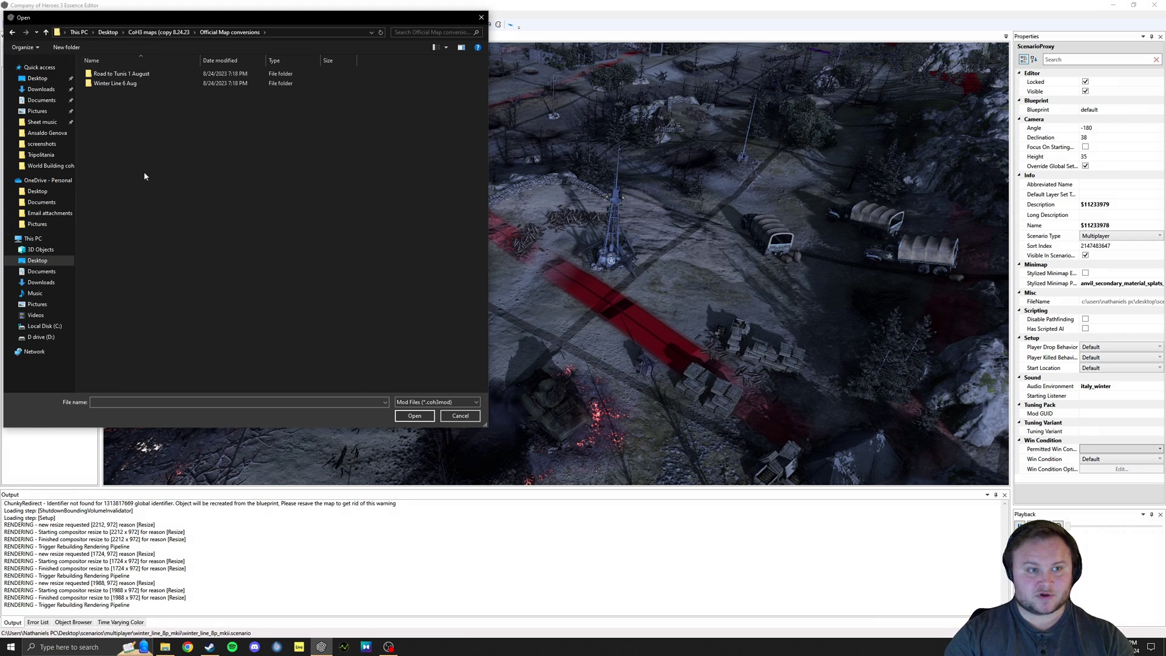
pyautogui.doubleClick(128, 85)
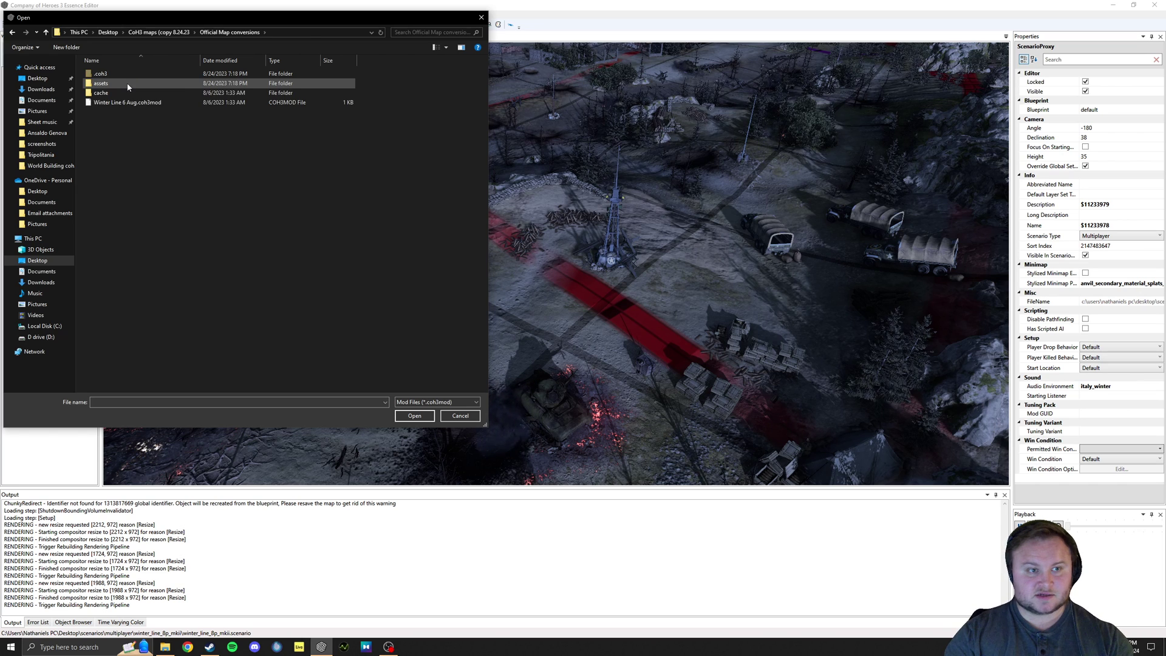
pyautogui.click(188, 102)
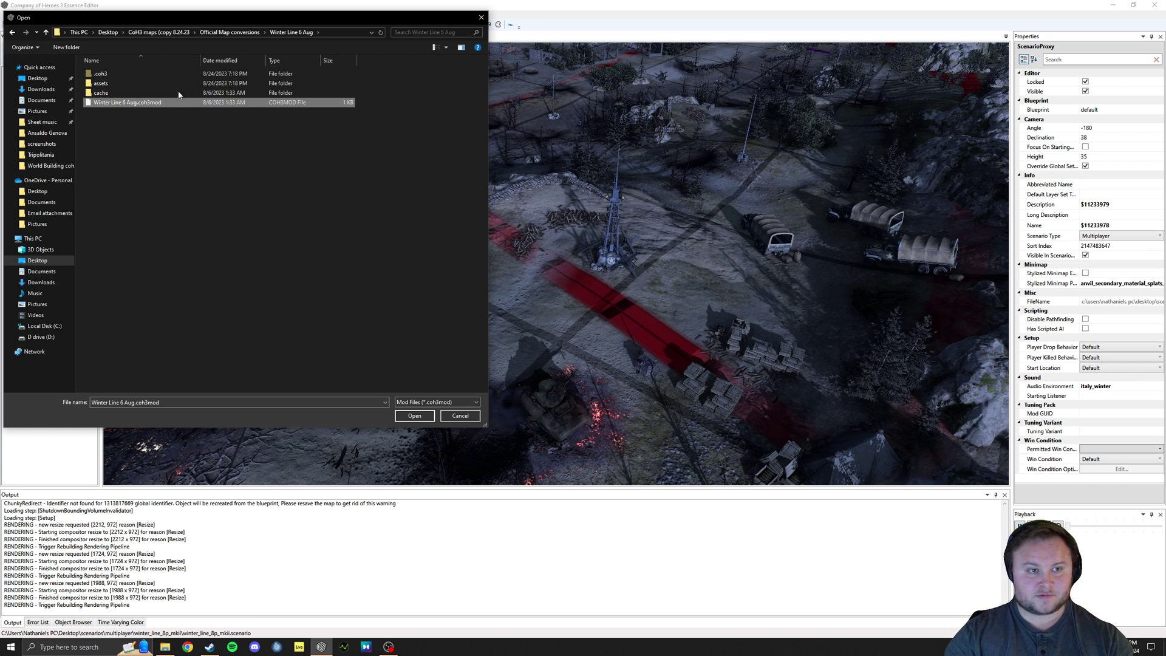
pyautogui.click(414, 416)
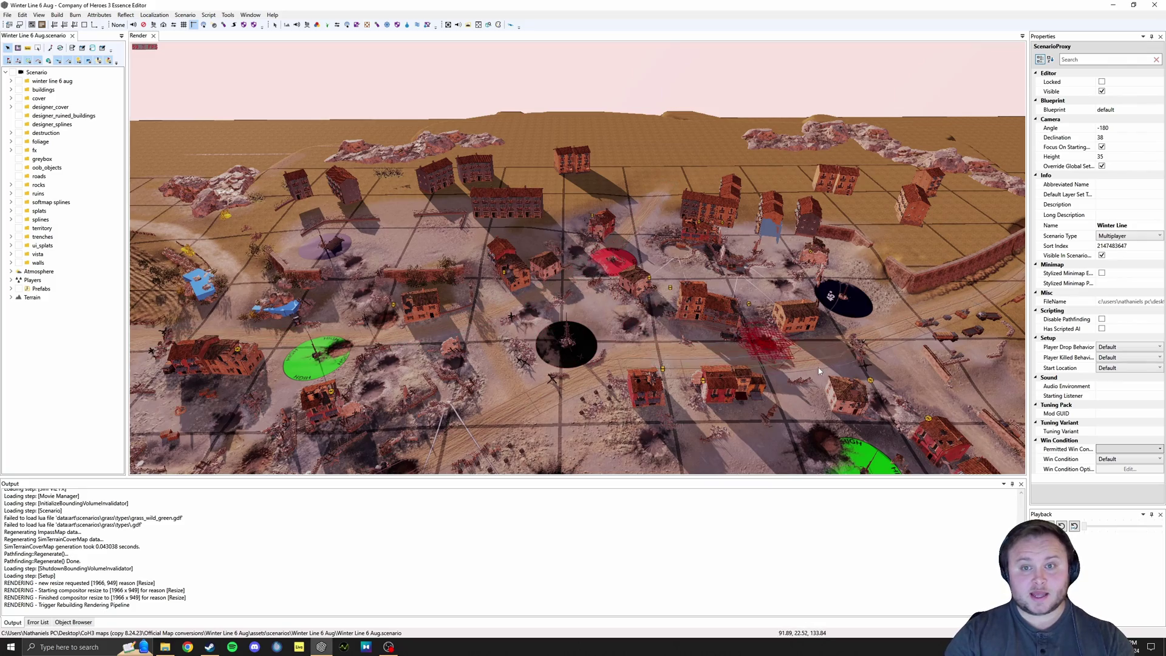
# Examine the converted Winter Line 6 Aug map, including its territory circles, tents at the map edge and the sandbagged gun emplacements
pyautogui.keyDown('alt'); pyautogui.moveTo(832, 283); pyautogui.dragTo(830, 308); pyautogui.keyUp('alt')
pyautogui.keyDown('alt'); pyautogui.moveTo(829, 308); pyautogui.dragTo(425, 116, button='middle'); pyautogui.keyUp('alt')
pyautogui.keyDown('alt'); pyautogui.moveTo(425, 116); pyautogui.dragTo(413, 79); pyautogui.keyUp('alt')
pyautogui.scroll(5, 577, 258)
pyautogui.keyDown('alt'); pyautogui.moveTo(996, 243); pyautogui.dragTo(893, 325, button='middle'); pyautogui.keyUp('alt')
pyautogui.keyDown('alt'); pyautogui.moveTo(893, 325); pyautogui.dragTo(811, 319); pyautogui.keyUp('alt')
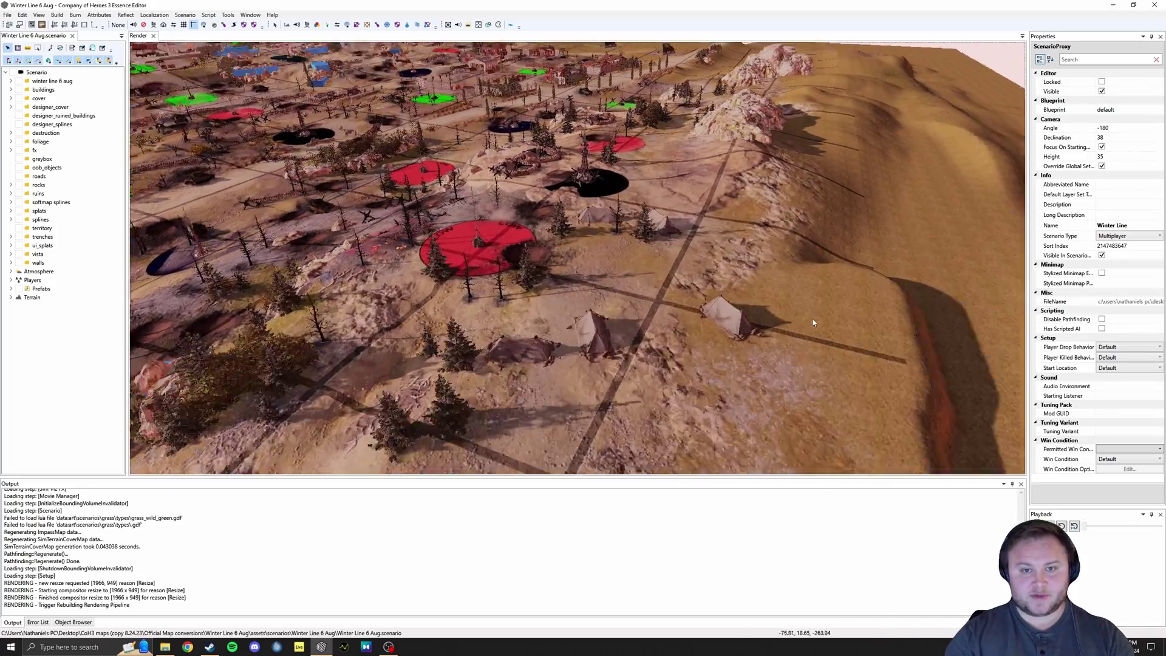
pyautogui.scroll(5, 811, 319)
pyautogui.scroll(3, 577, 258)
pyautogui.keyDown('alt'); pyautogui.moveTo(516, 222); pyautogui.dragTo(628, 232); pyautogui.keyUp('alt')
pyautogui.moveTo(628, 235); pyautogui.dragTo(577, 320, button='middle')
pyautogui.keyDown('alt'); pyautogui.moveTo(577, 320); pyautogui.dragTo(419, 340); pyautogui.keyUp('alt')
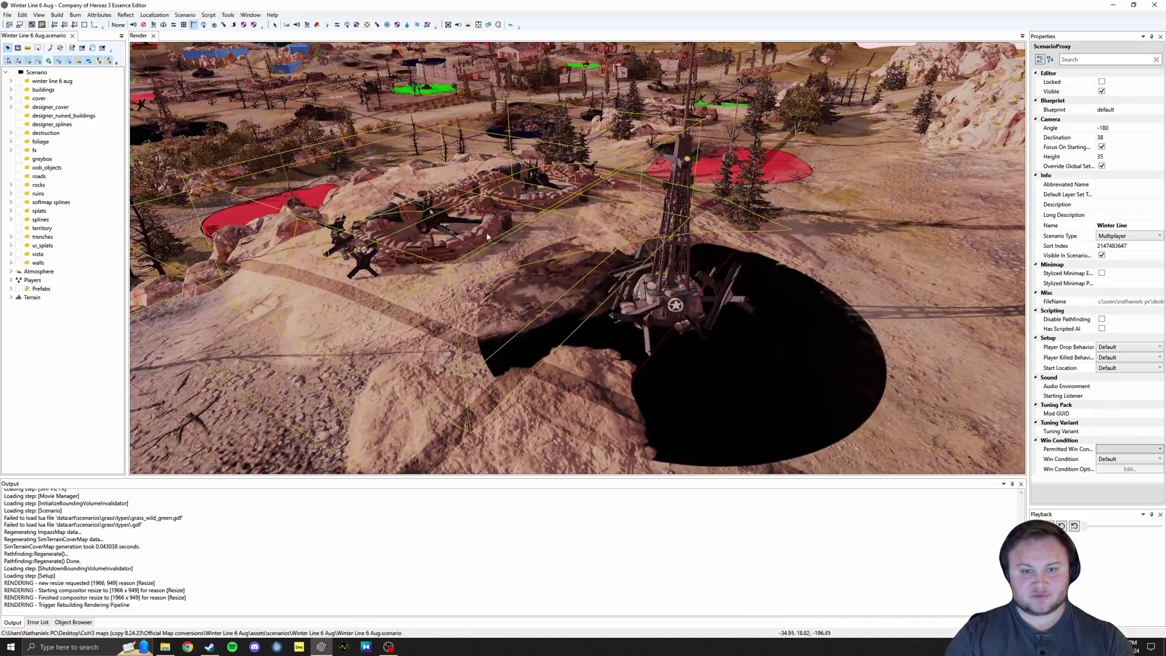
pyautogui.scroll(-5, 419, 340)
pyautogui.moveTo(717, 225)
pyautogui.keyDown('alt'); pyautogui.mouseDown()
pyautogui.moveTo(646, 221)
pyautogui.moveTo(717, 231)
pyautogui.mouseUp(); pyautogui.keyUp('alt')
pyautogui.scroll(-5, 577, 258)
pyautogui.keyDown('alt'); pyautogui.moveTo(577, 259); pyautogui.dragTo(608, 316); pyautogui.keyUp('alt')
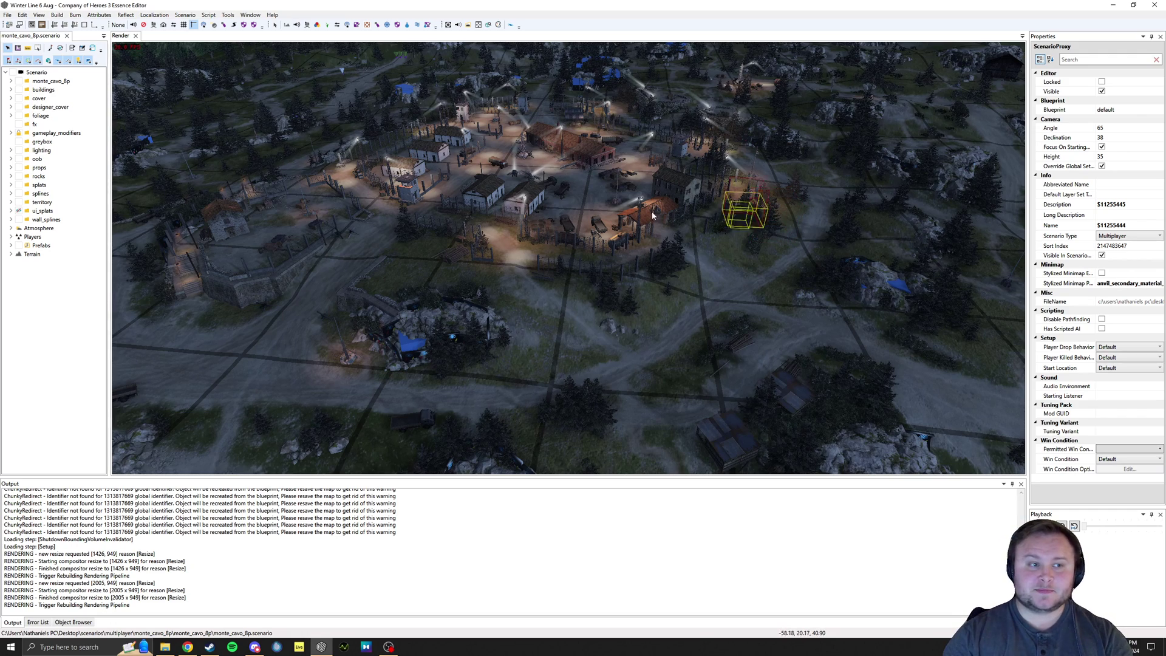
# Look over the lit, fenced compound and the surrounding terrain of the monte_cavo_8p map
pyautogui.moveTo(415, 302); pyautogui.dragTo(491, 308, button='middle')
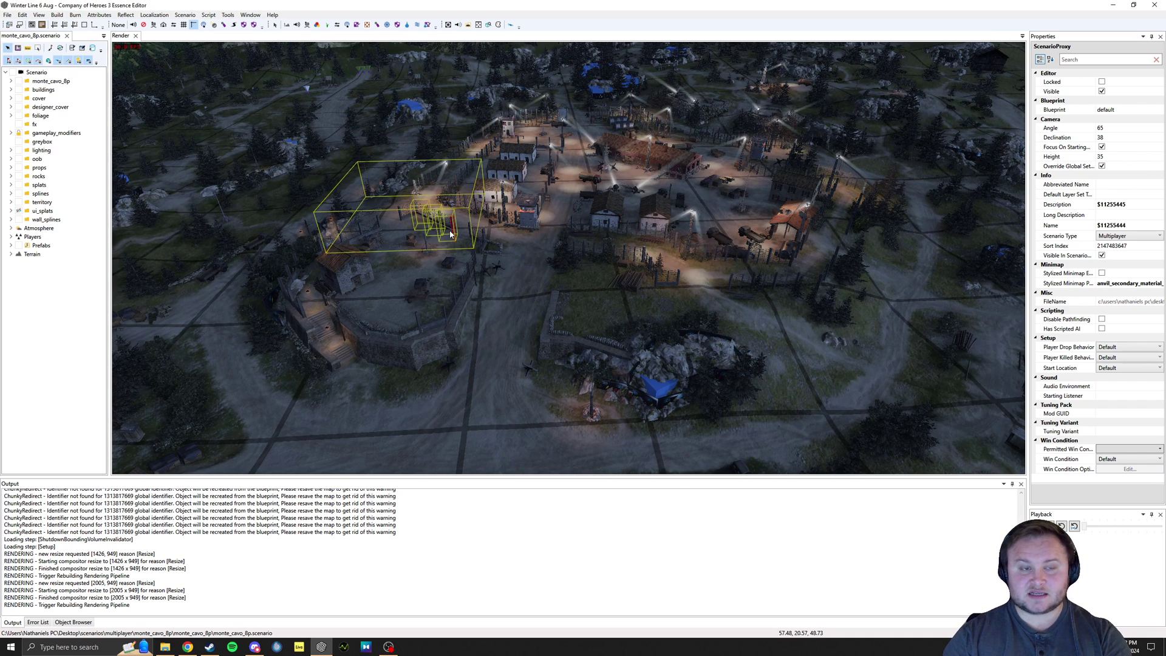
pyautogui.click(480, 224)
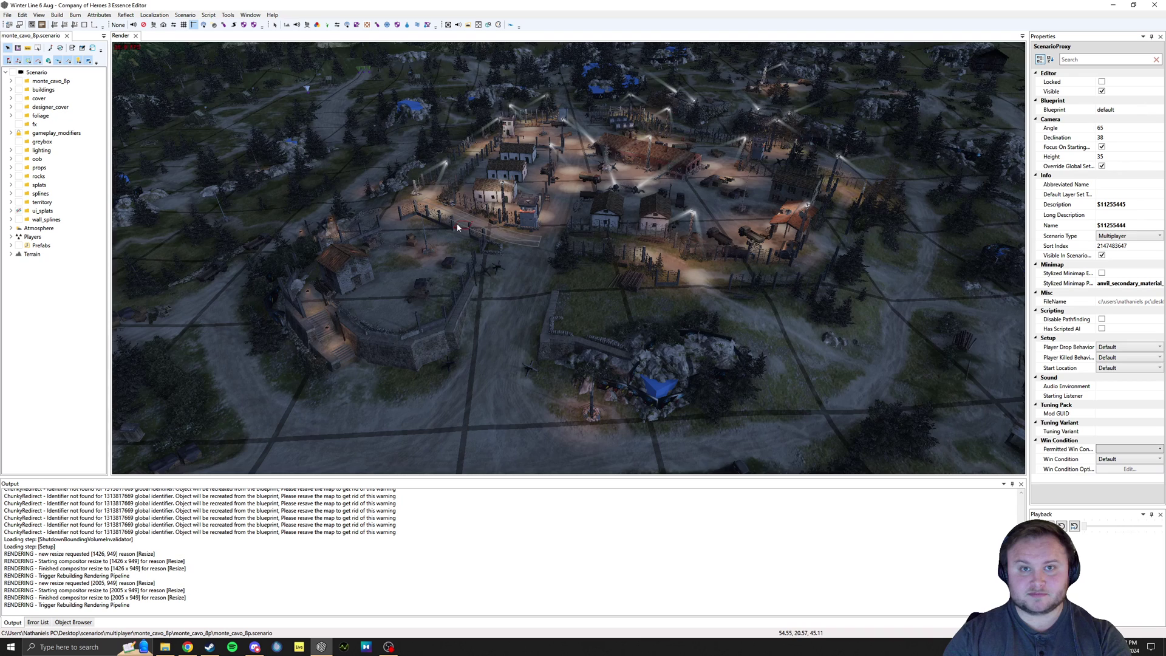